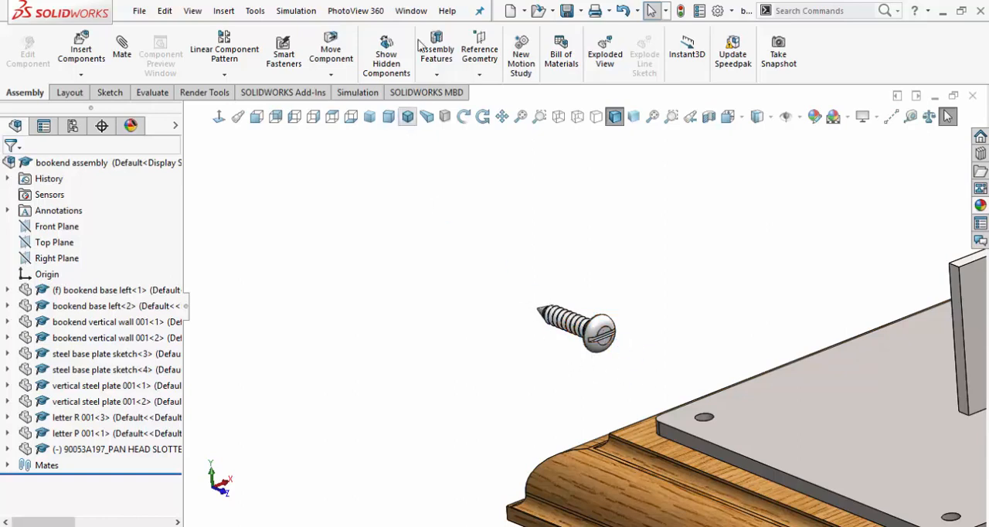
# Switch to the pan head slotted screw part and expand the Extrude3, Cut-Revolve3 and Helix/Spiral1 features to expose their sketches.
pyautogui.click(410, 11)
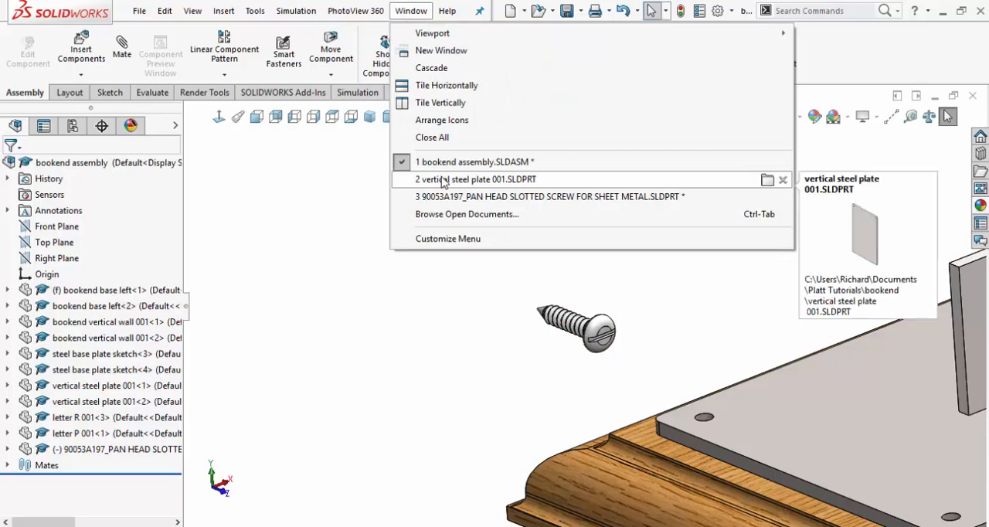
pyautogui.click(454, 202)
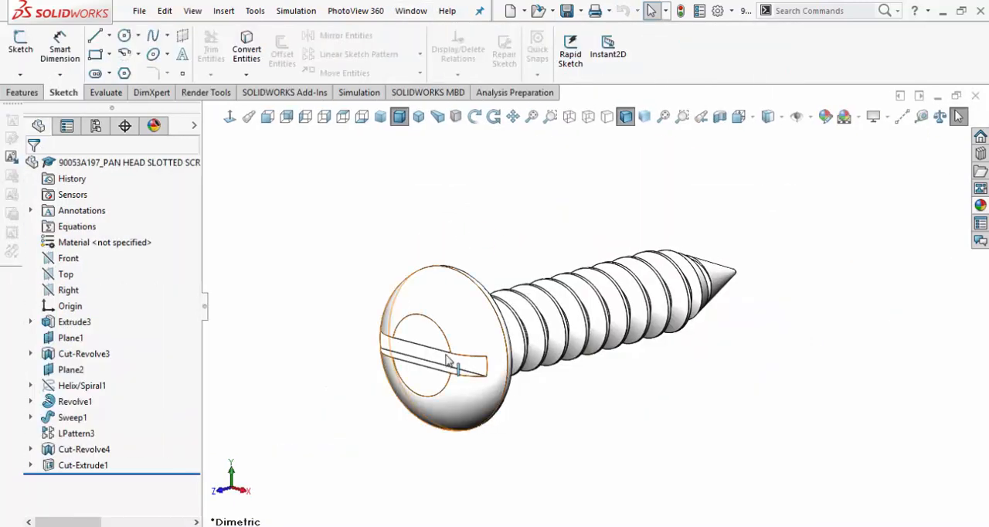
pyautogui.click(30, 323)
pyautogui.click(31, 370)
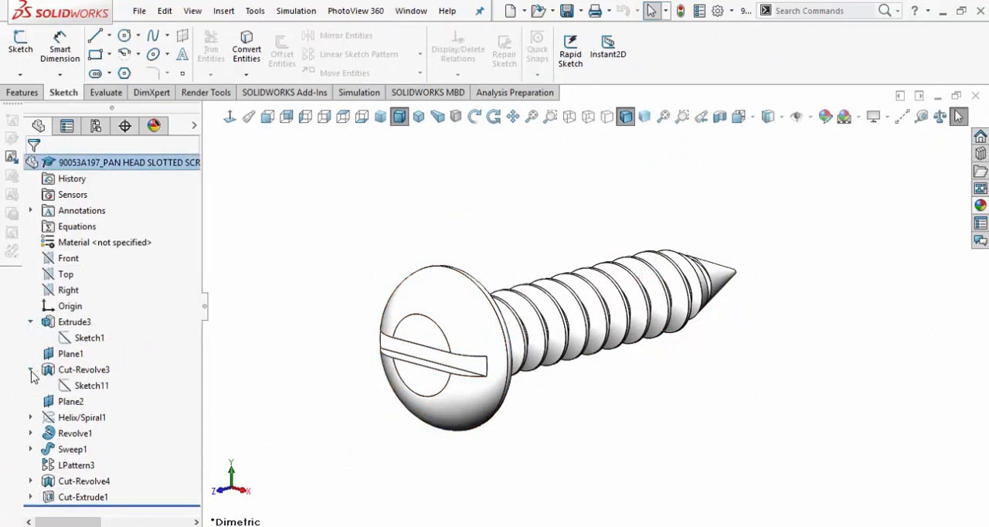
pyautogui.click(31, 417)
# Show Sketch1 under Extrude3 and Sketch11 under Cut-Revolve3 in the screw part.
pyautogui.click(85, 338)
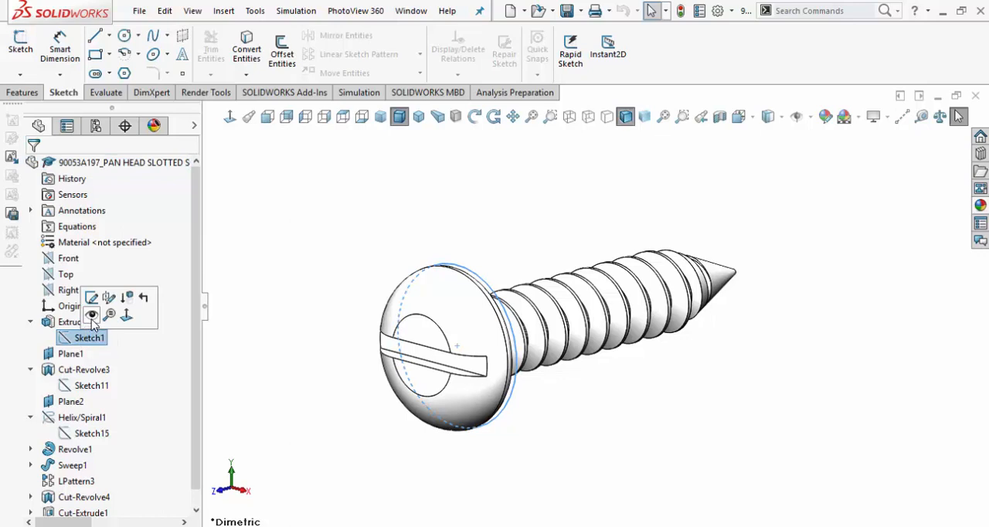
pyautogui.click(92, 314)
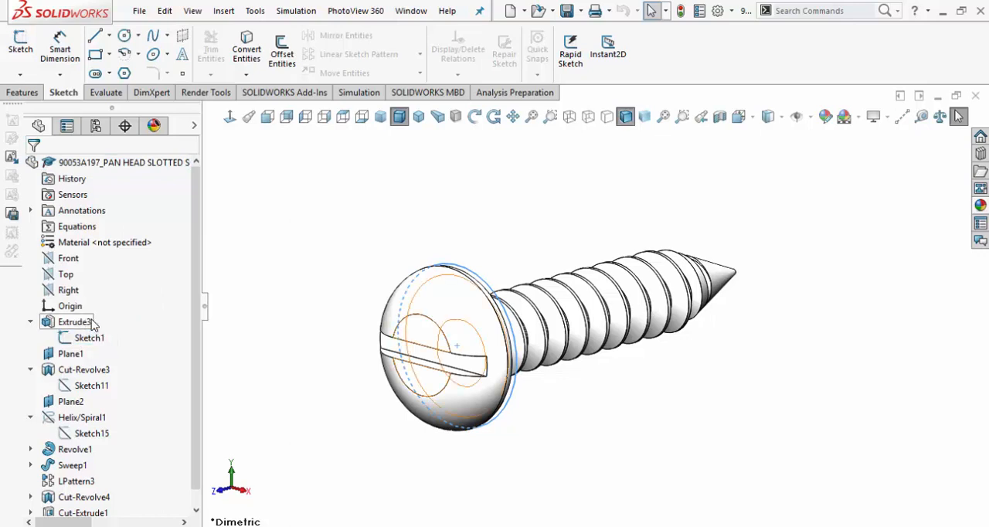
pyautogui.click(31, 370)
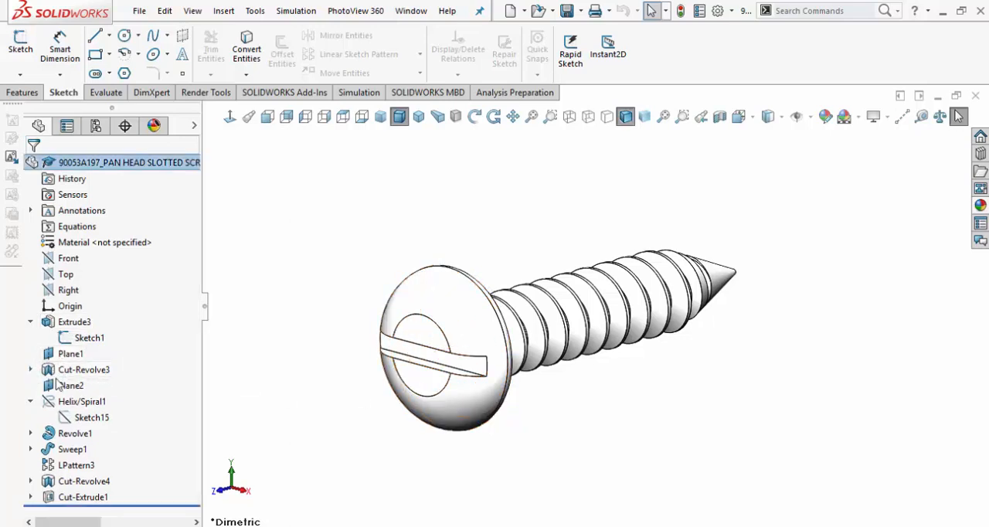
pyautogui.click(31, 370)
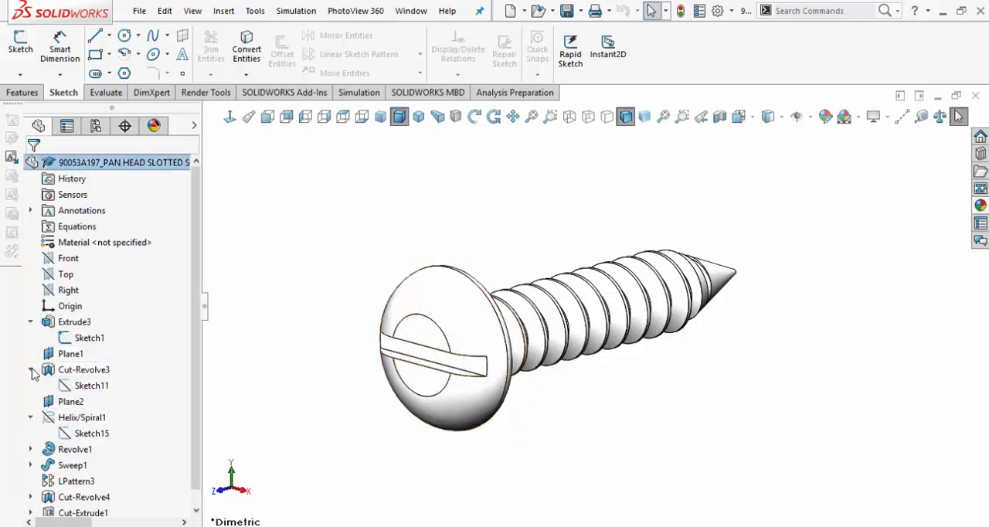
pyautogui.click(83, 384)
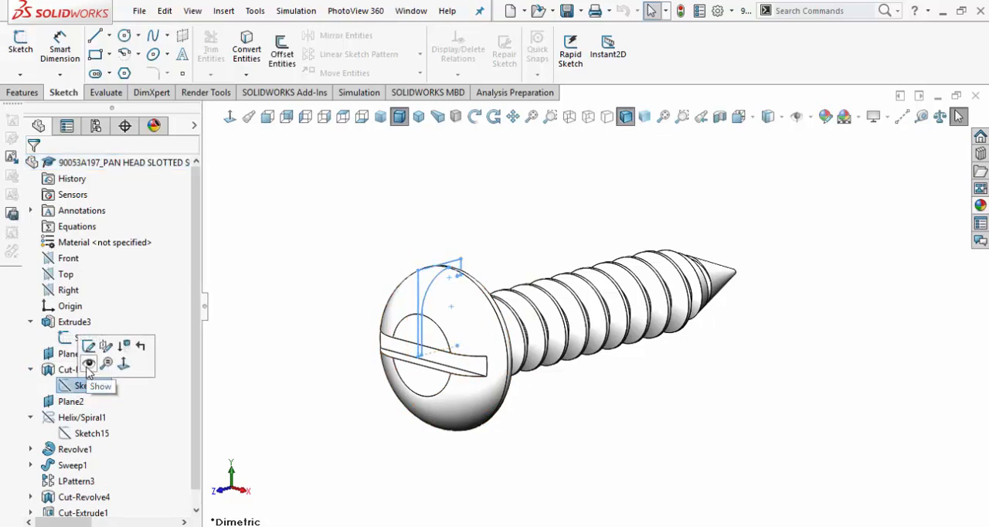
pyautogui.click(88, 366)
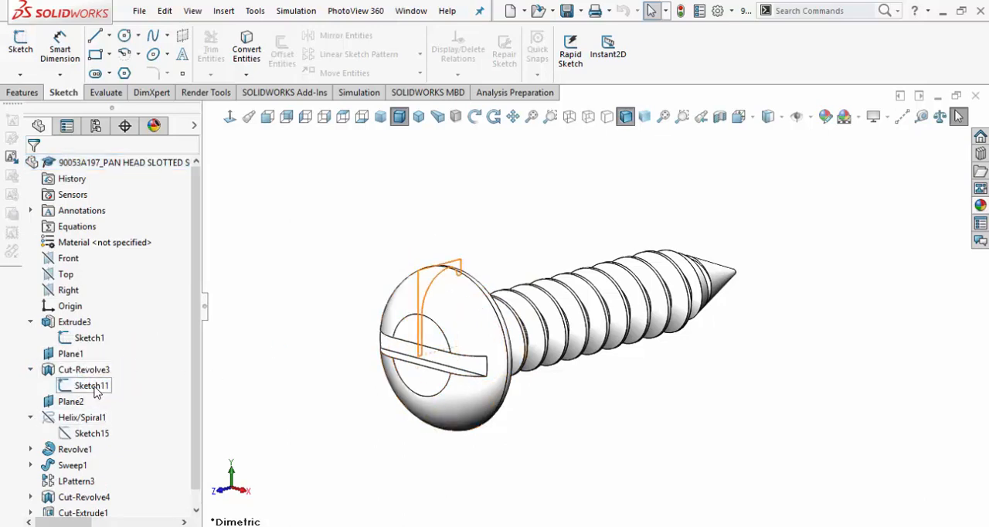
pyautogui.click(95, 387)
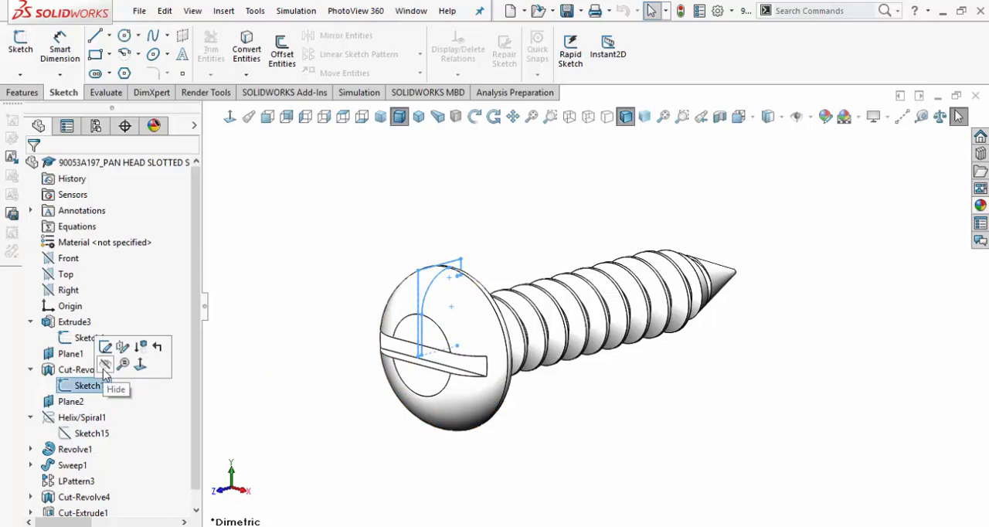
pyautogui.click(112, 365)
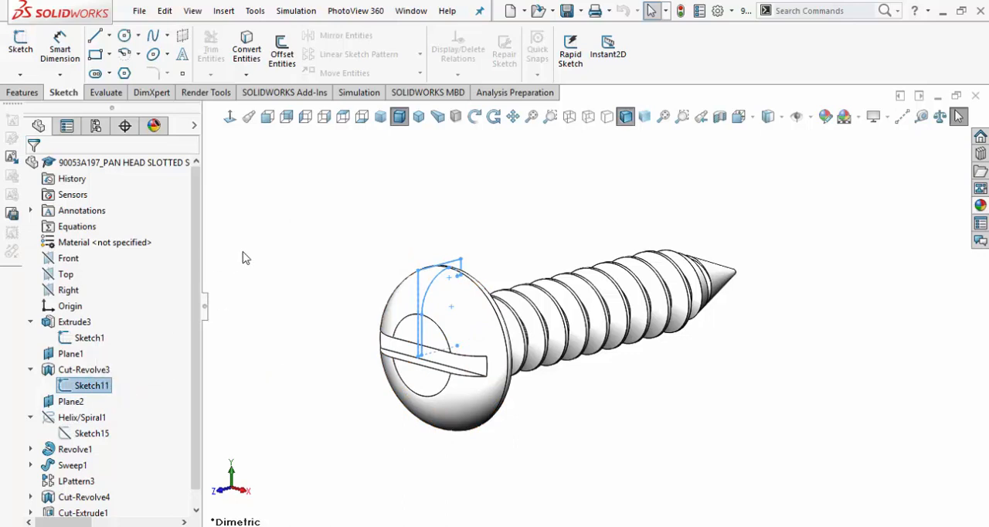
# Expand the Revolve1 feature and show its Sketch18.
pyautogui.click(30, 450)
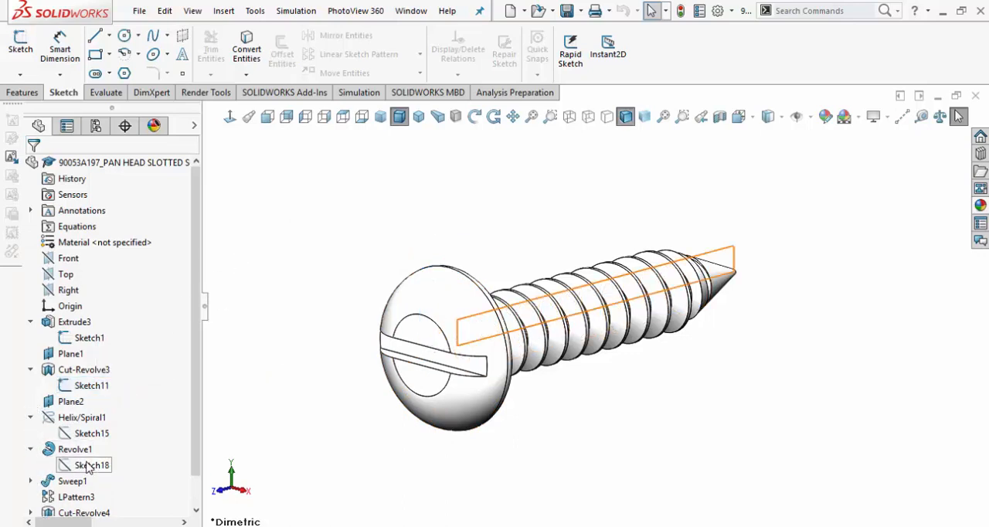
pyautogui.click(89, 466)
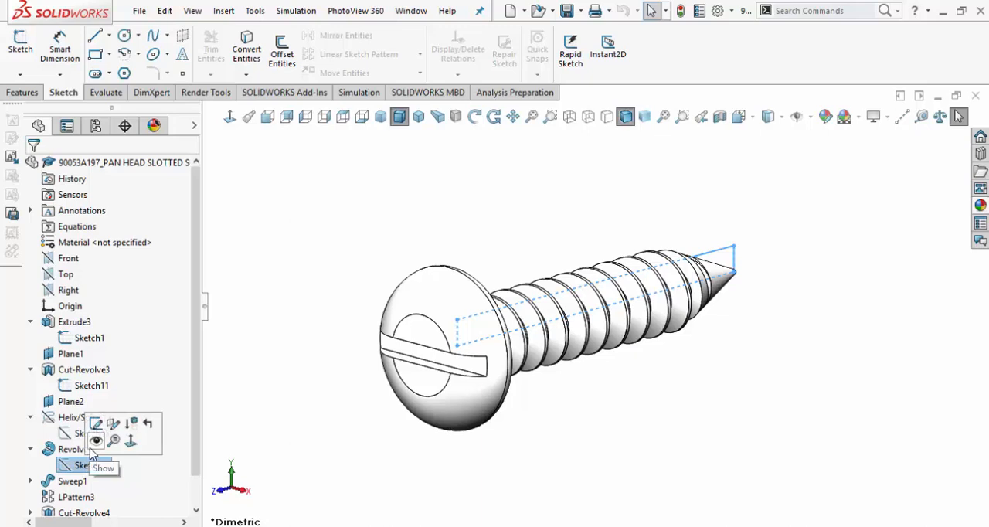
pyautogui.click(94, 442)
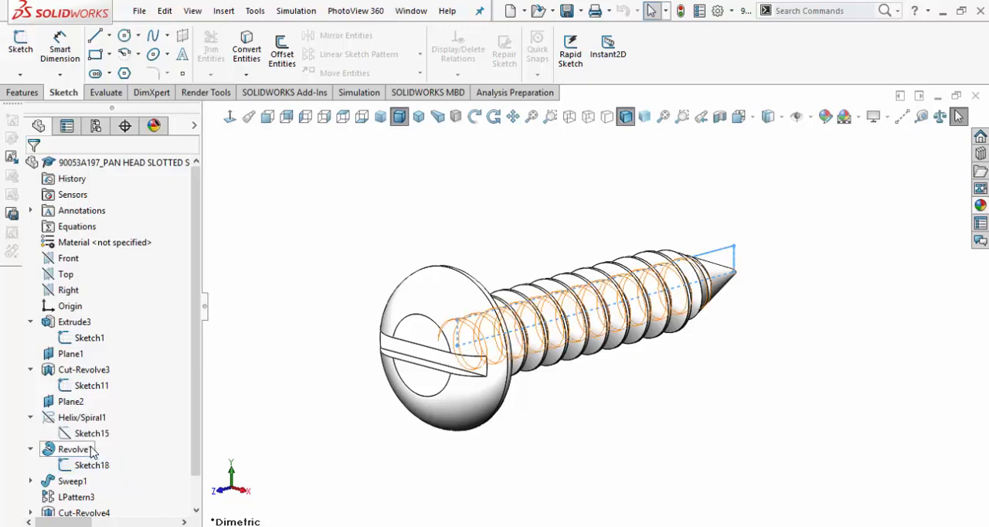
# Show Sketch13 under Cut-Revolve4 and Sketch12 under Cut-Extrude1.
pyautogui.scroll(-1, 38, 496)
pyautogui.click(31, 482)
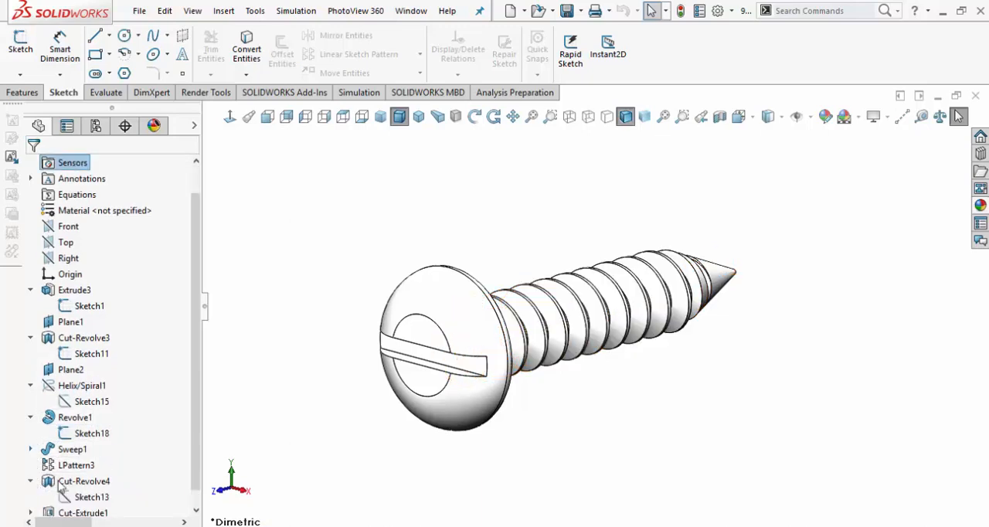
pyautogui.click(91, 497)
pyautogui.click(96, 476)
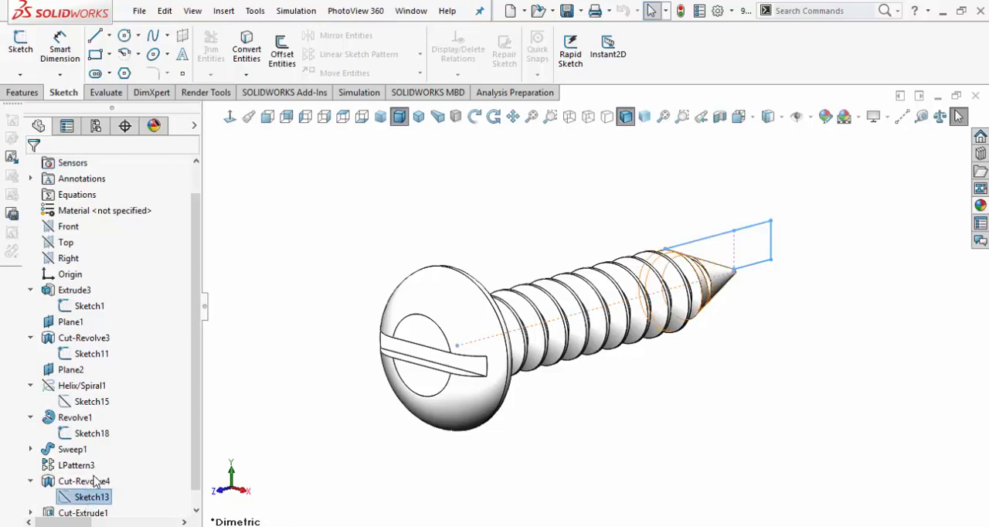
pyautogui.click(31, 515)
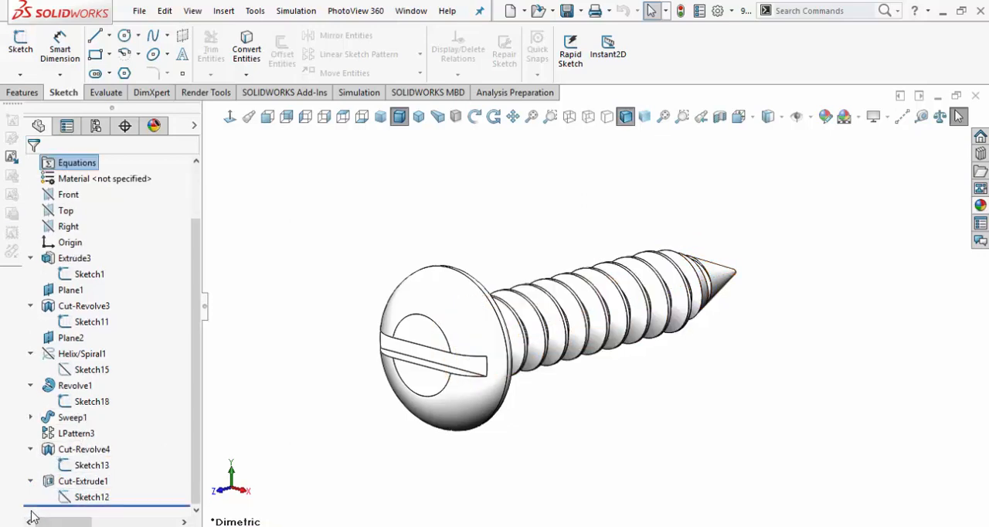
pyautogui.click(77, 500)
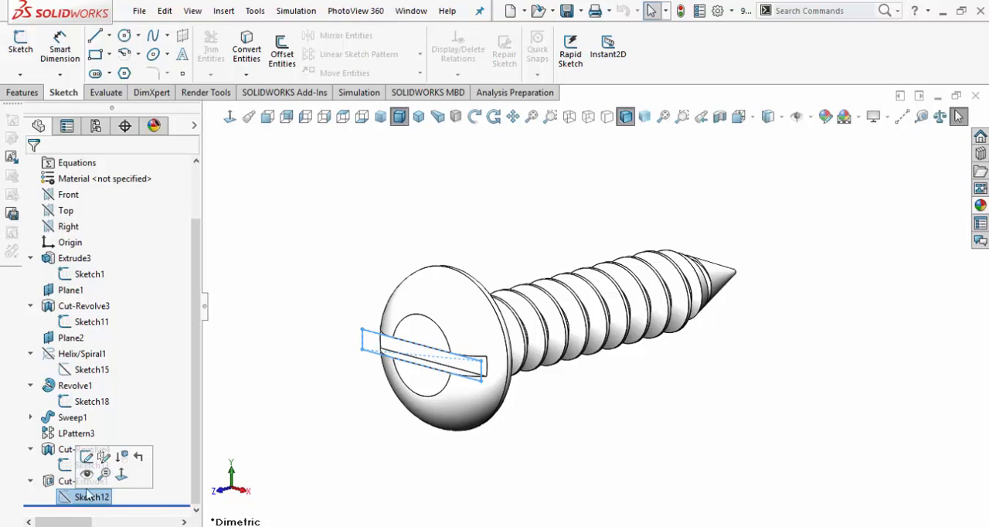
pyautogui.click(88, 473)
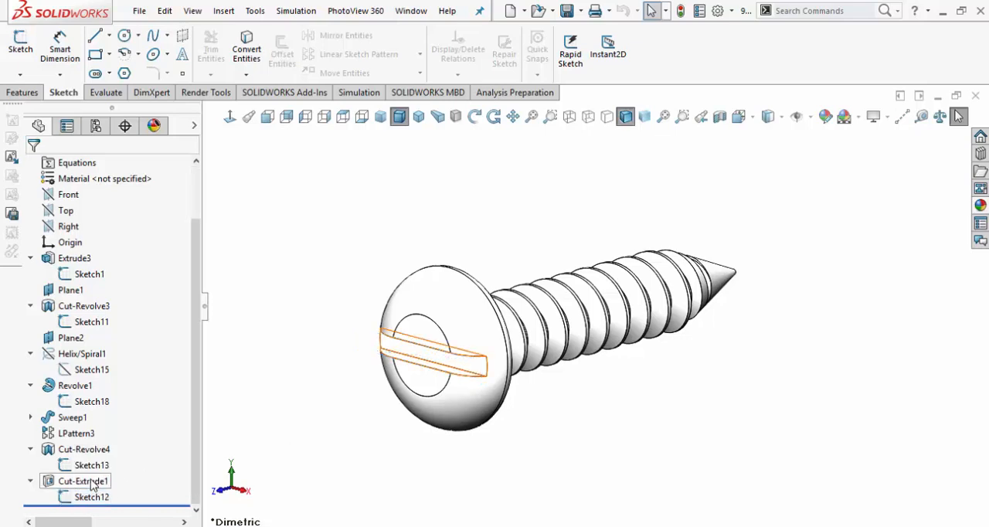
# Return to the bookend assembly and check whether the screw's sketches are displayed there.
pyautogui.scroll(3, 369, 336)
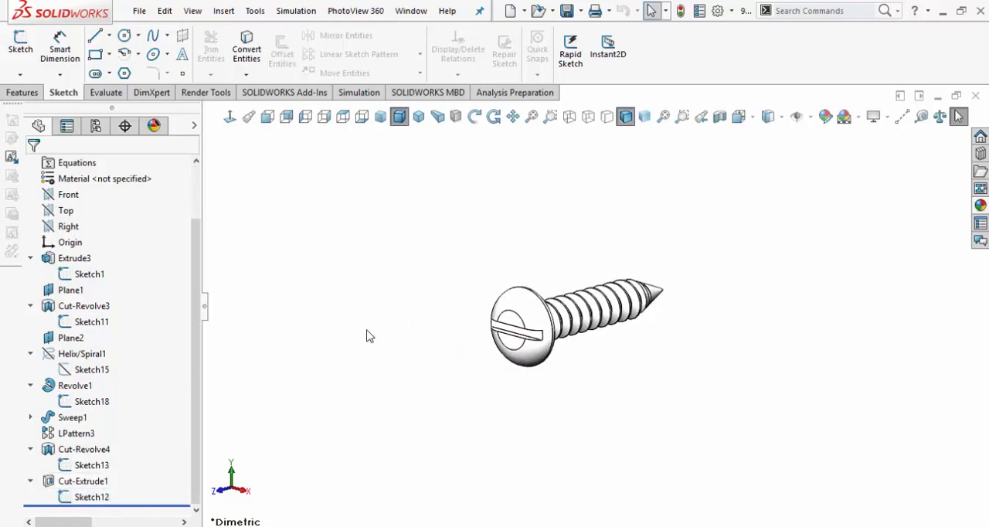
pyautogui.scroll(-3, 468, 295)
pyautogui.scroll(-2, 708, 371)
pyautogui.scroll(2, 661, 279)
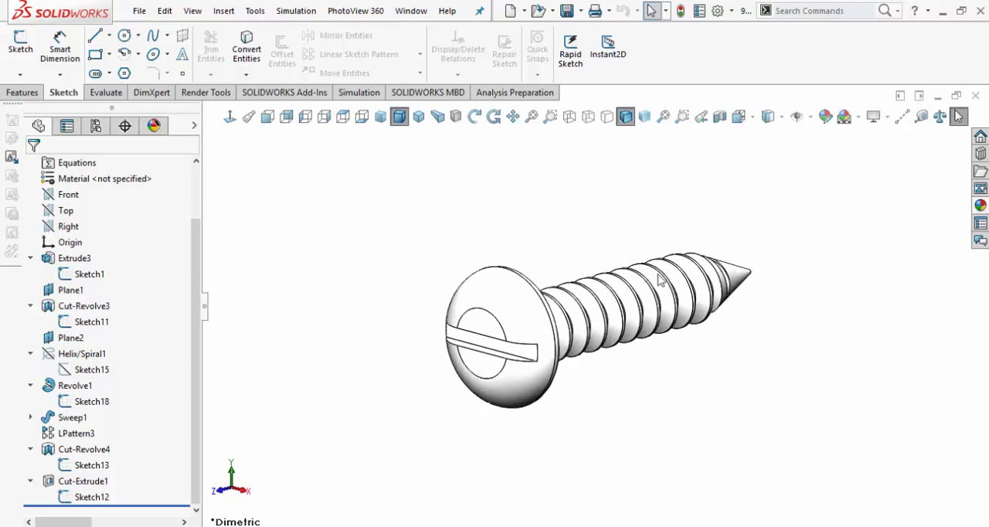
pyautogui.click(407, 13)
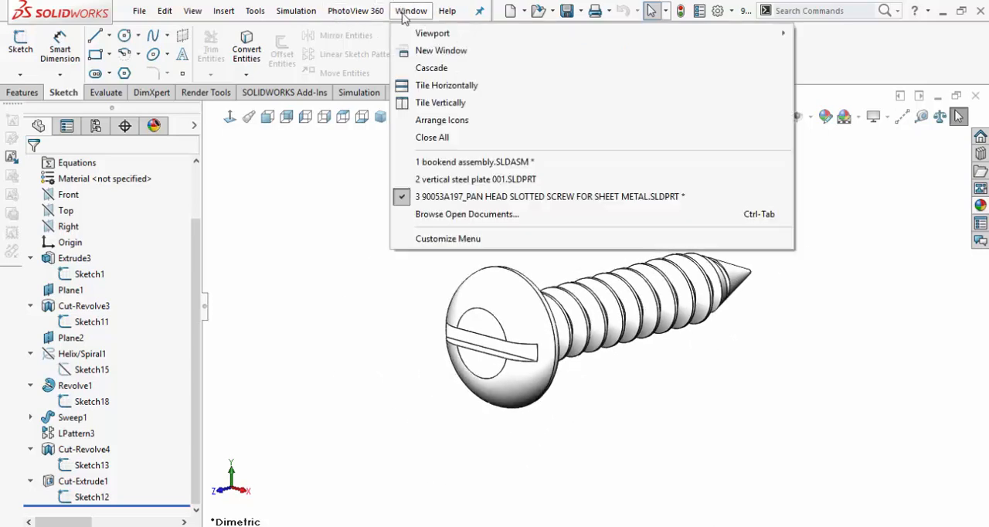
pyautogui.click(467, 163)
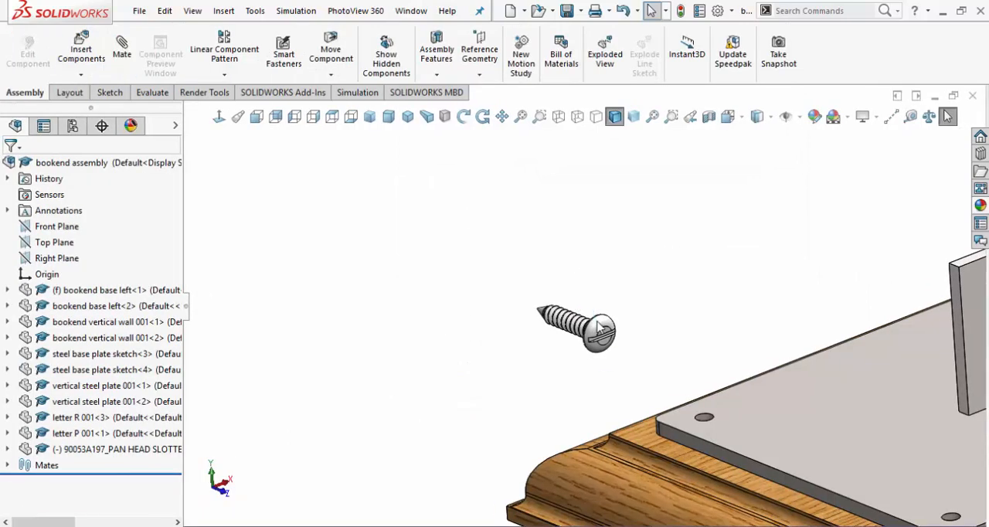
pyautogui.scroll(3, 591, 340)
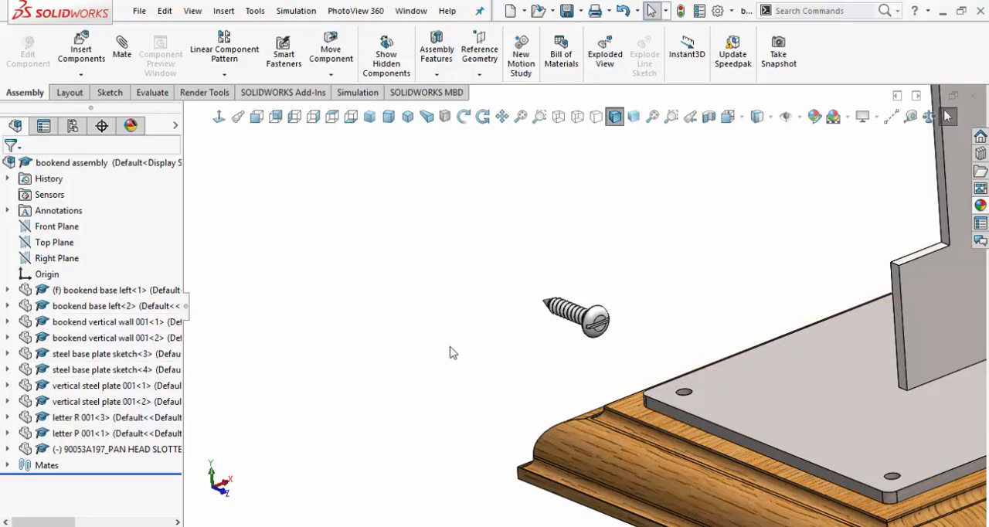
pyautogui.scroll(-6, 594, 302)
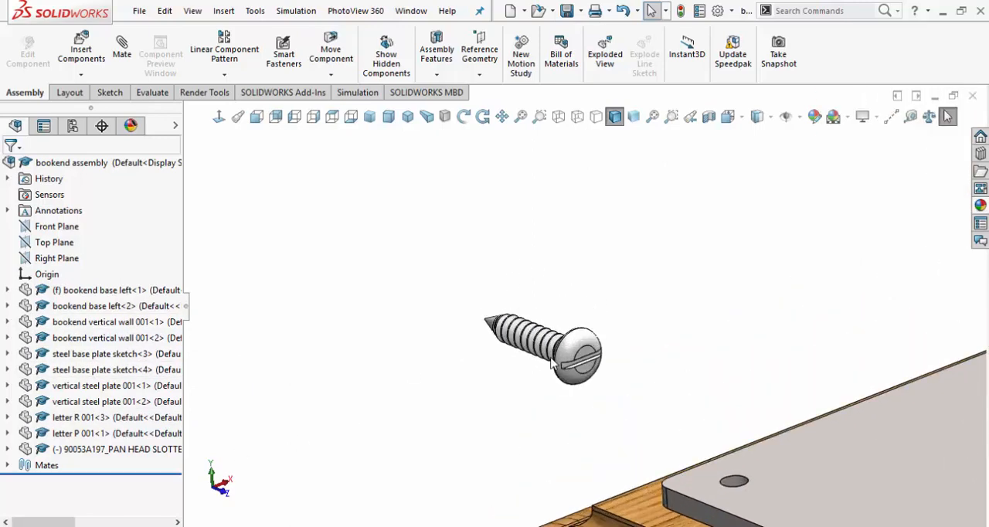
pyautogui.scroll(4, 515, 320)
pyautogui.scroll(-4, 544, 332)
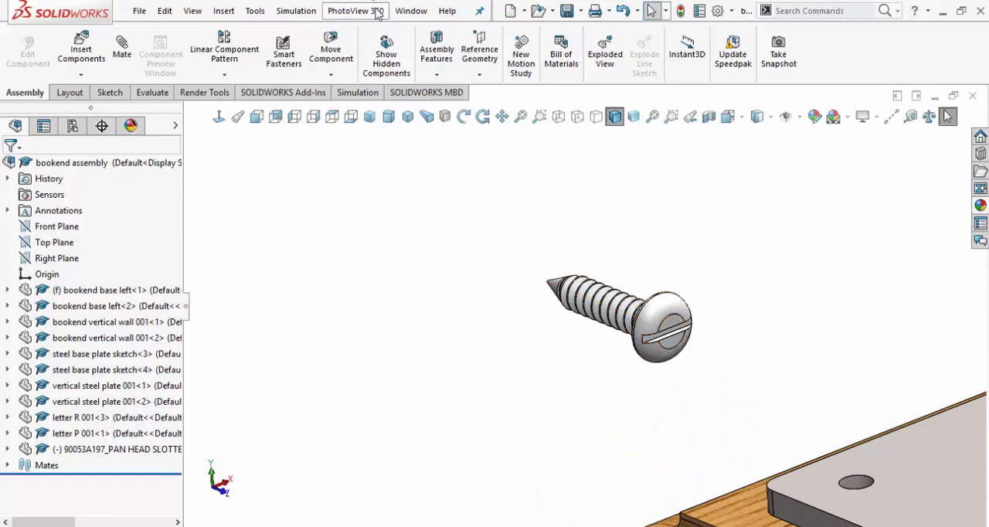
# Switch back to the pan head slotted screw part and hide Sketch1 under Extrude3.
pyautogui.click(428, 16)
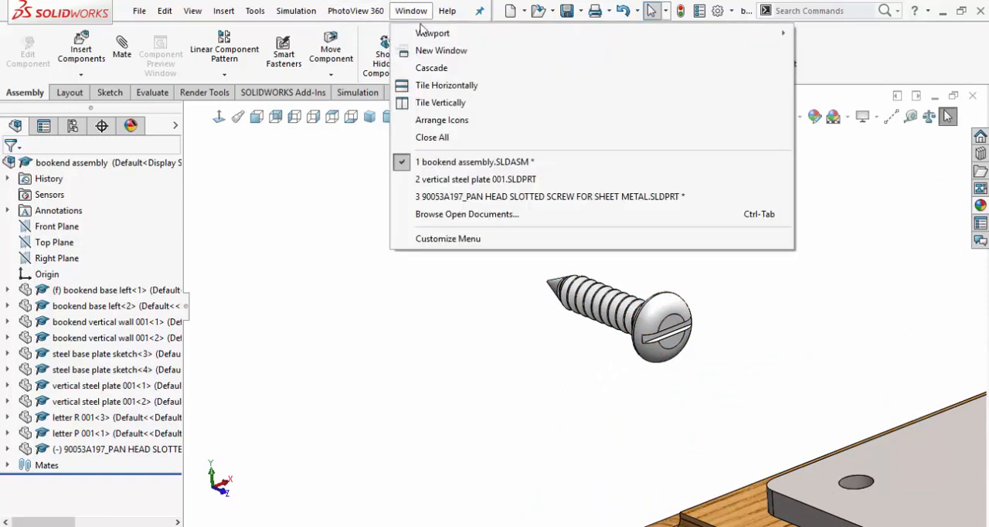
pyautogui.click(441, 200)
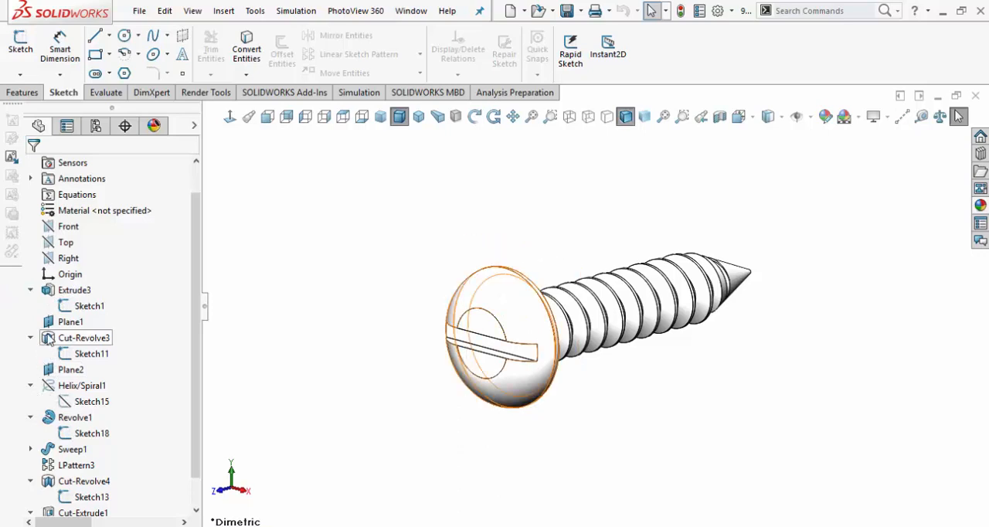
pyautogui.rightClick(77, 309)
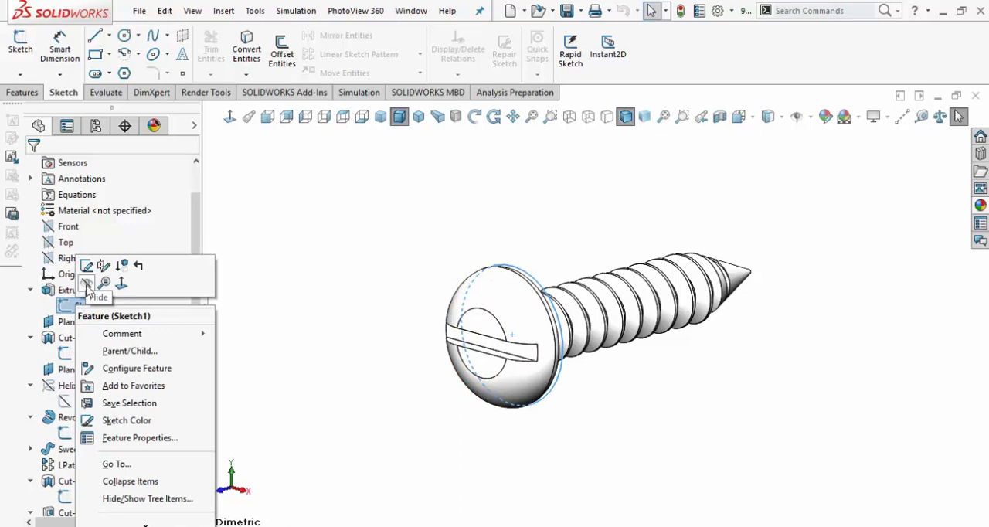
pyautogui.click(87, 284)
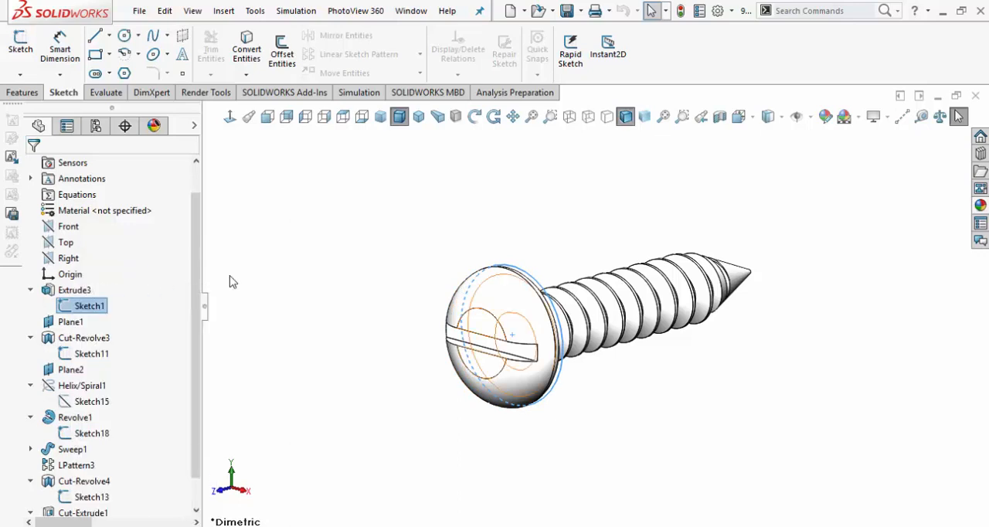
# Rebuild and save the screw part and return to the bookend assembly.
pyautogui.click(681, 11)
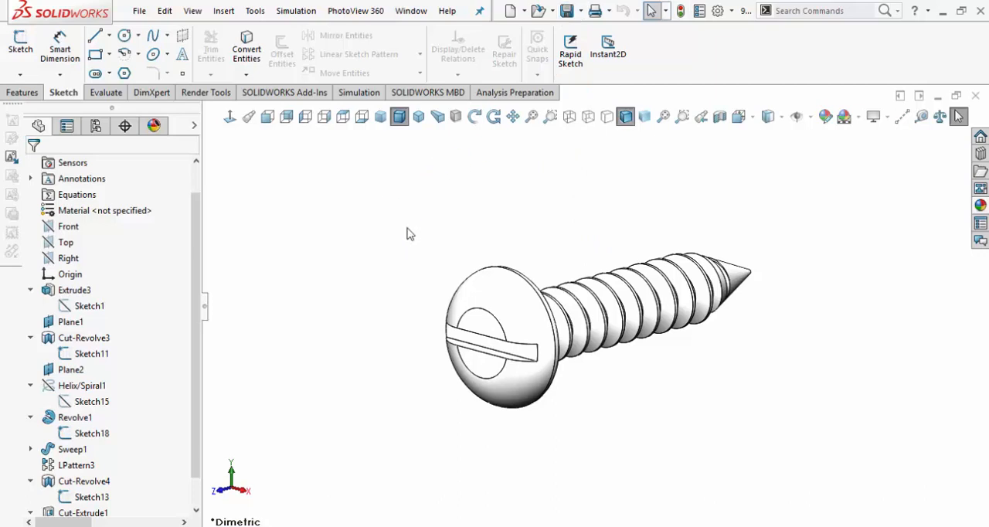
pyautogui.click(411, 11)
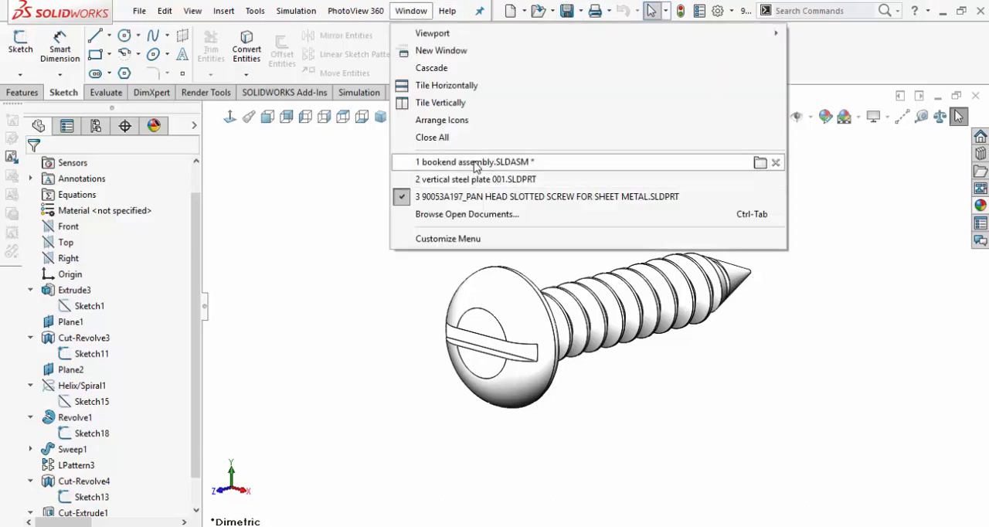
pyautogui.click(563, 164)
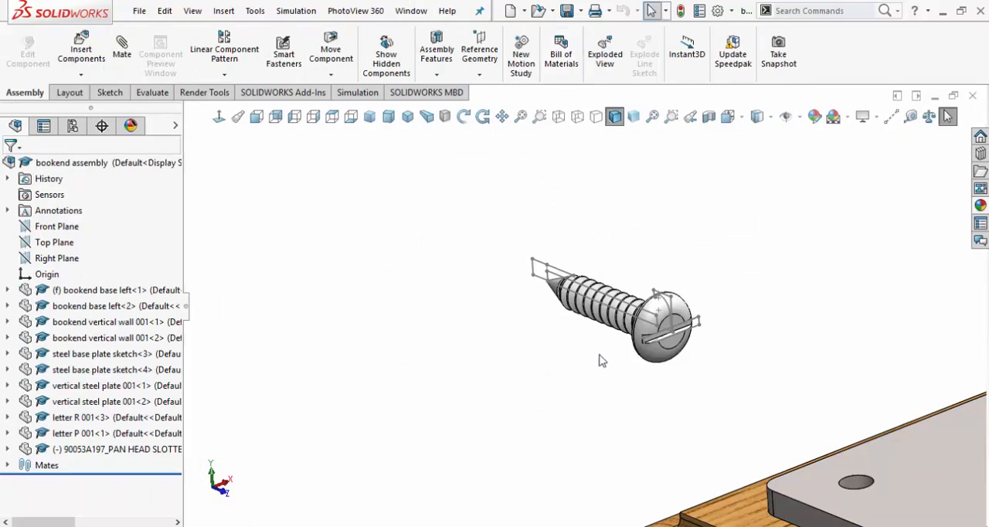
# Reopen the window of the pan head slotted screw part from the bookend assembly.
pyautogui.click(410, 12)
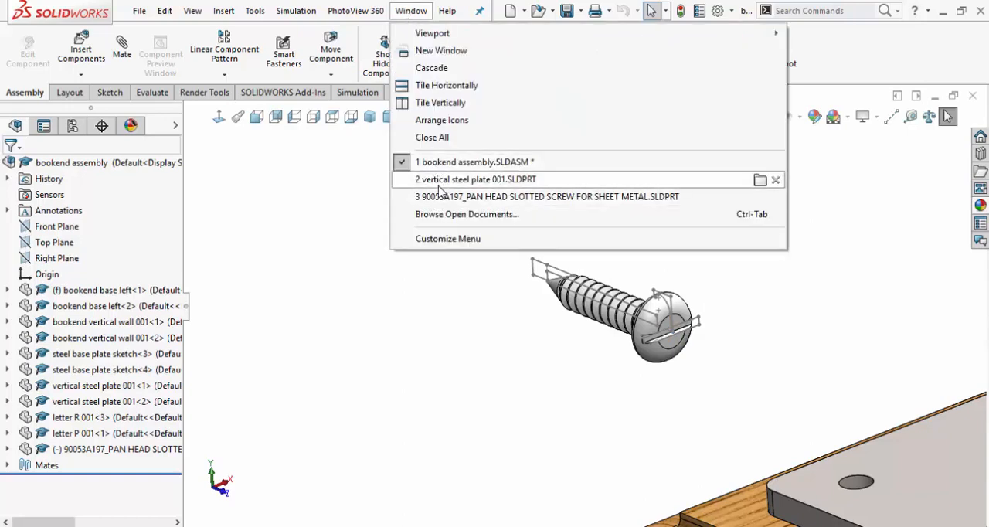
pyautogui.click(442, 201)
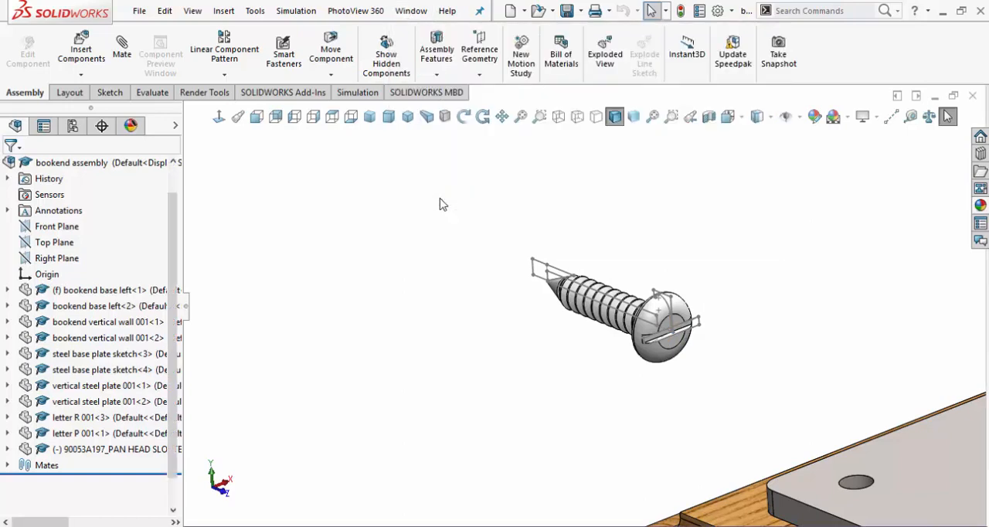
pyautogui.scroll(3, 492, 327)
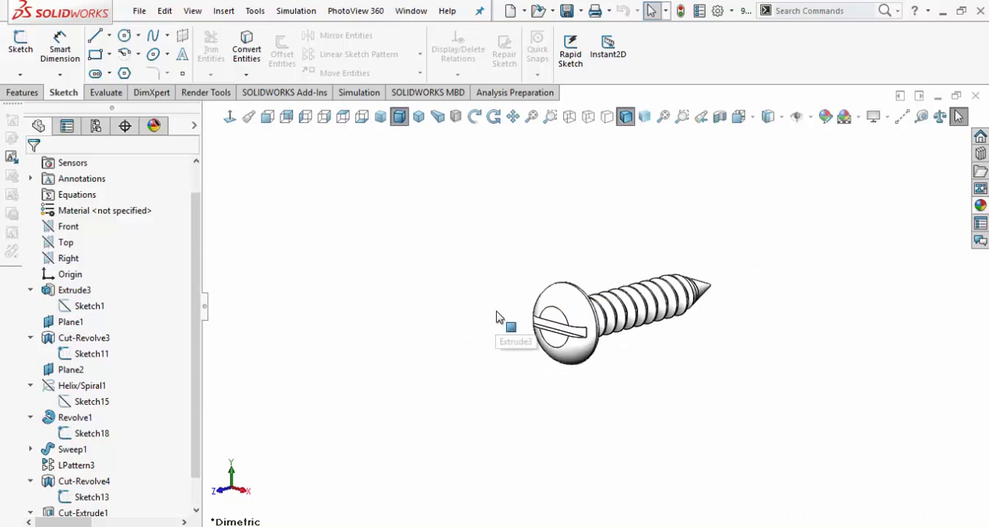
# Check the visibility of Sketch1 under Extrude3 and hide Sketch11 under Cut-Revolve3.
pyautogui.scroll(-1, 497, 318)
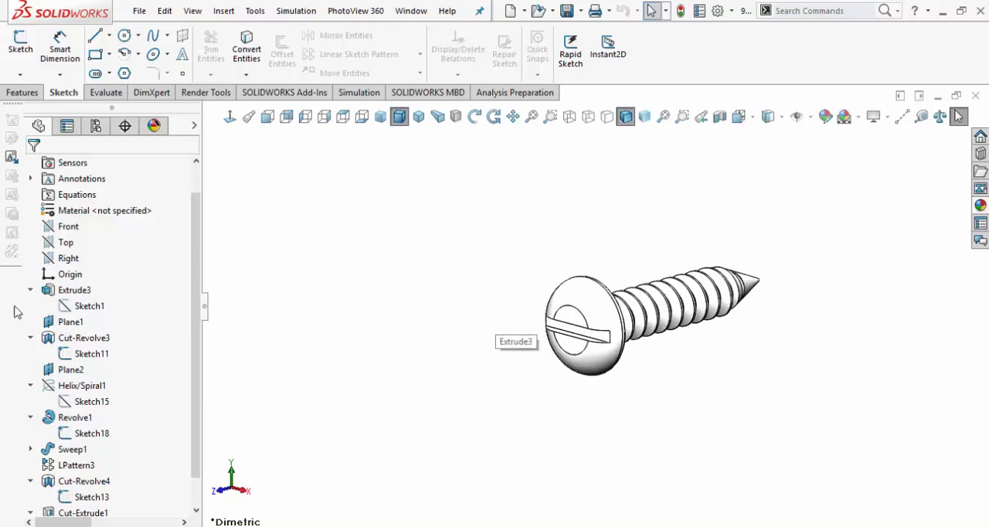
pyautogui.rightClick(80, 309)
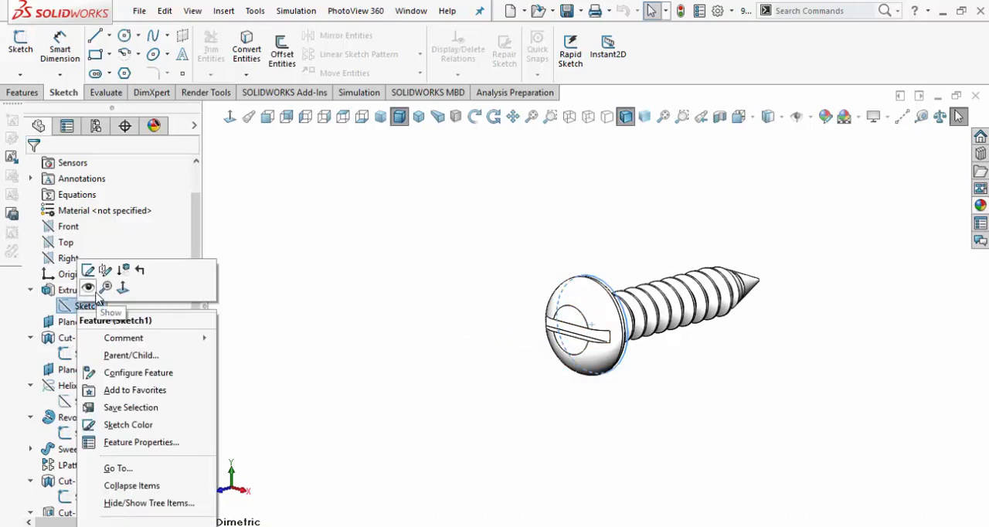
pyautogui.click(88, 287)
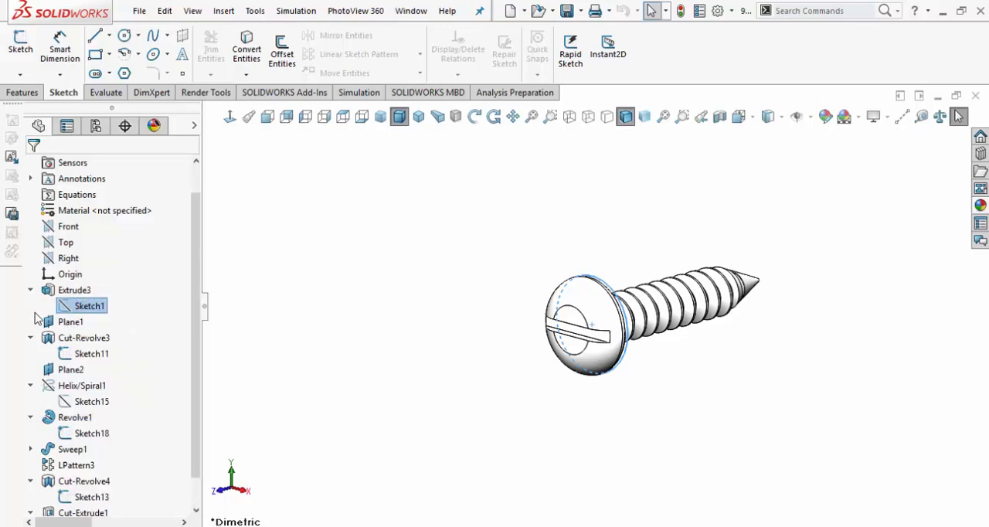
pyautogui.rightClick(86, 355)
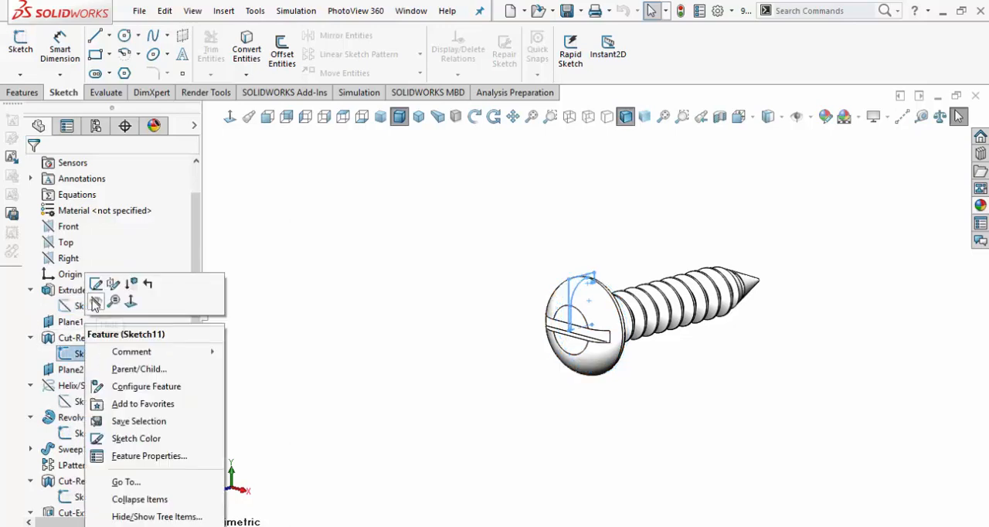
pyautogui.click(95, 303)
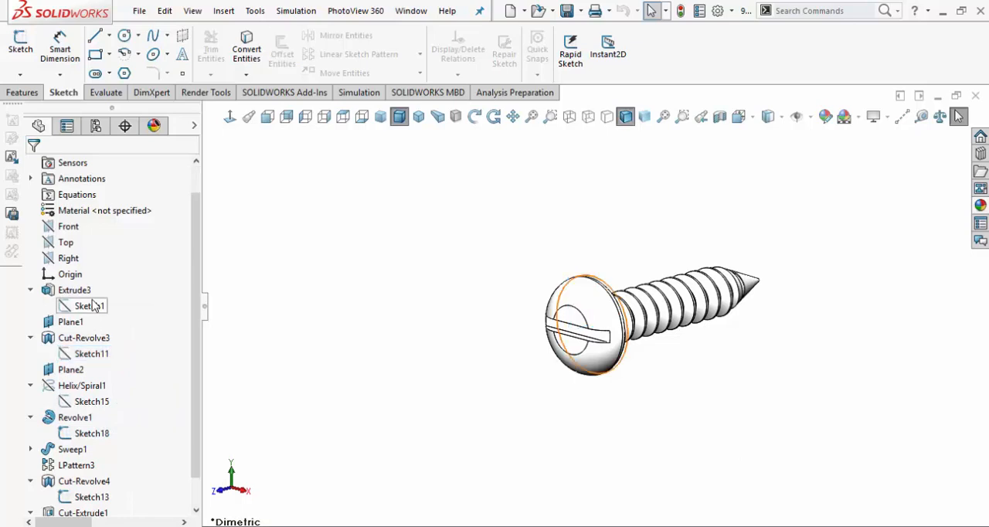
# Check the visibility of Sketch15 under Helix/Spiral1 and hide Sketch18 under Revolve1.
pyautogui.rightClick(88, 409)
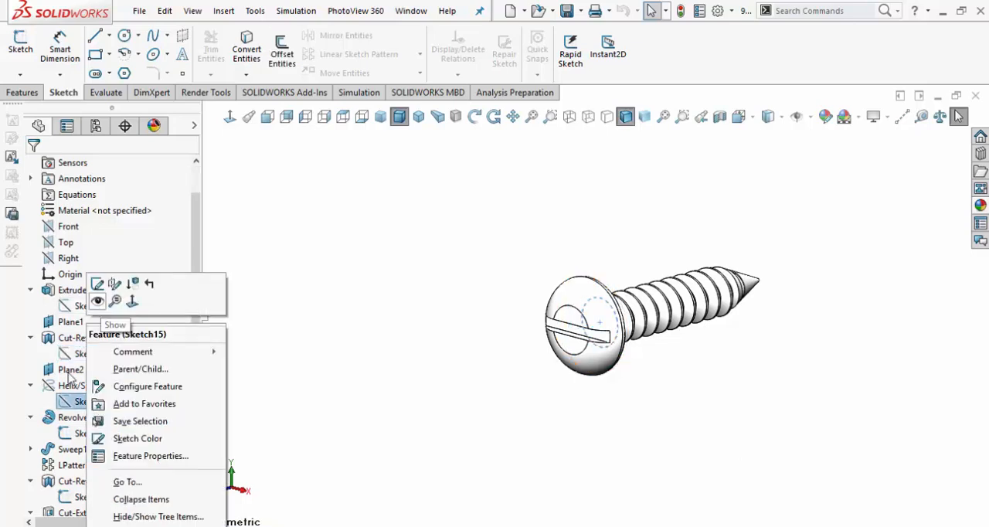
pyautogui.click(19, 436)
pyautogui.click(80, 434)
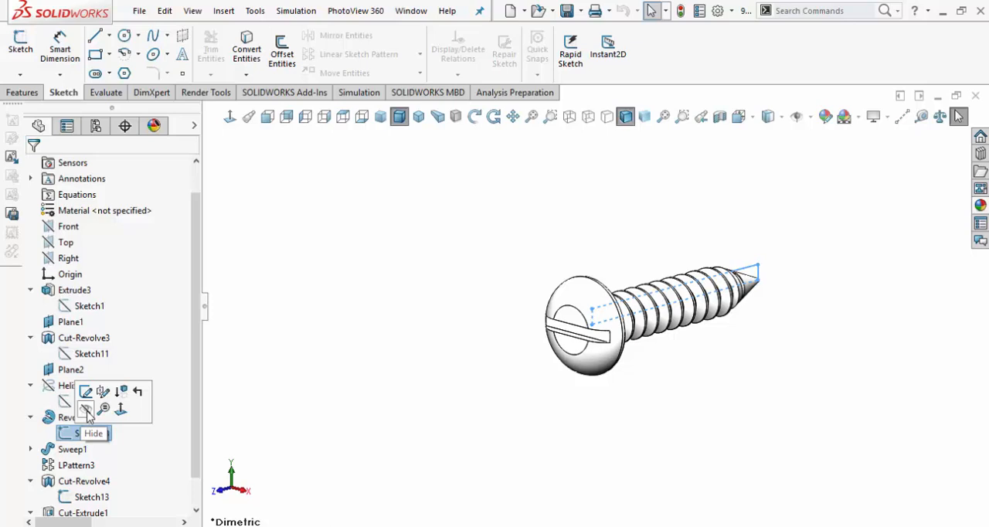
pyautogui.click(87, 411)
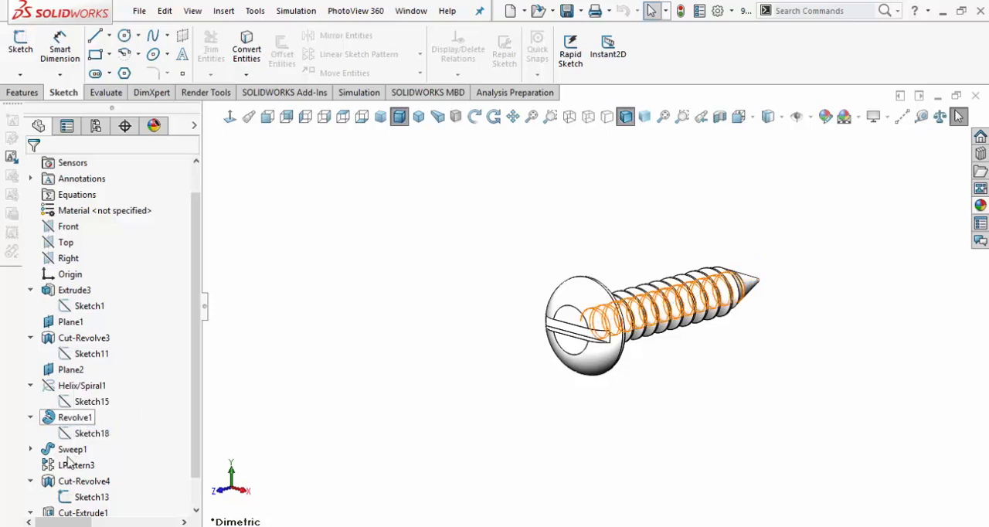
# Check Sketch14 under Sweep1, and hide Sketch13 under Cut-Revolve4 and Sketch12 under Cut-Extrude1.
pyautogui.click(30, 449)
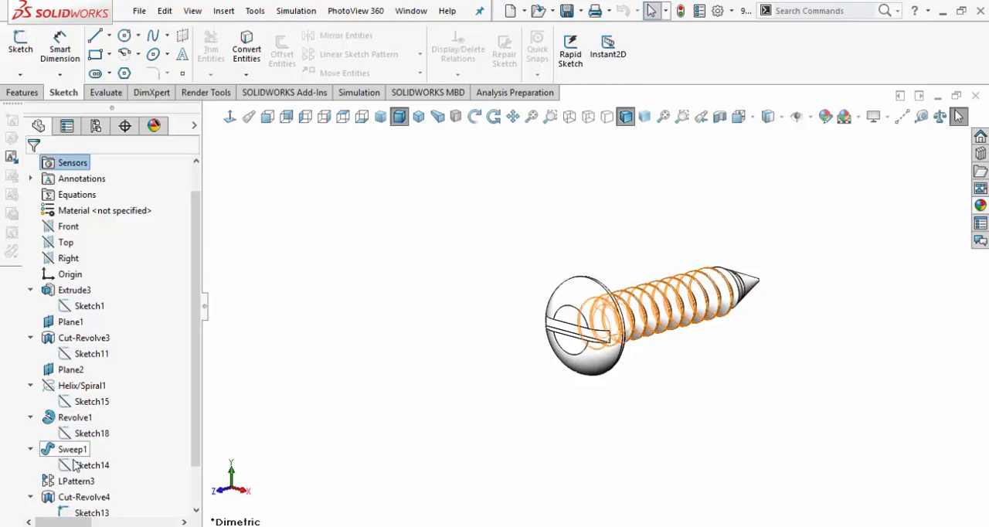
pyautogui.click(80, 469)
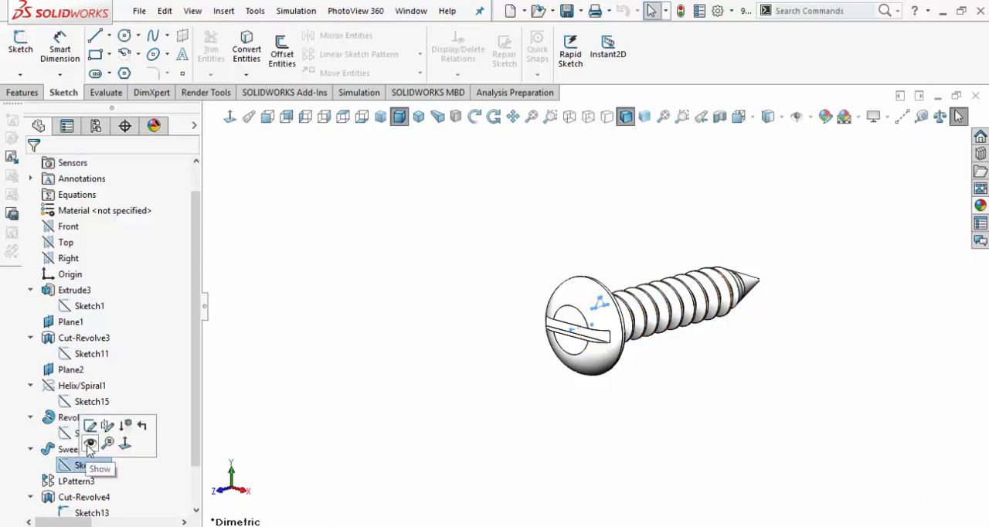
pyautogui.click(90, 443)
pyautogui.scroll(-1, 63, 467)
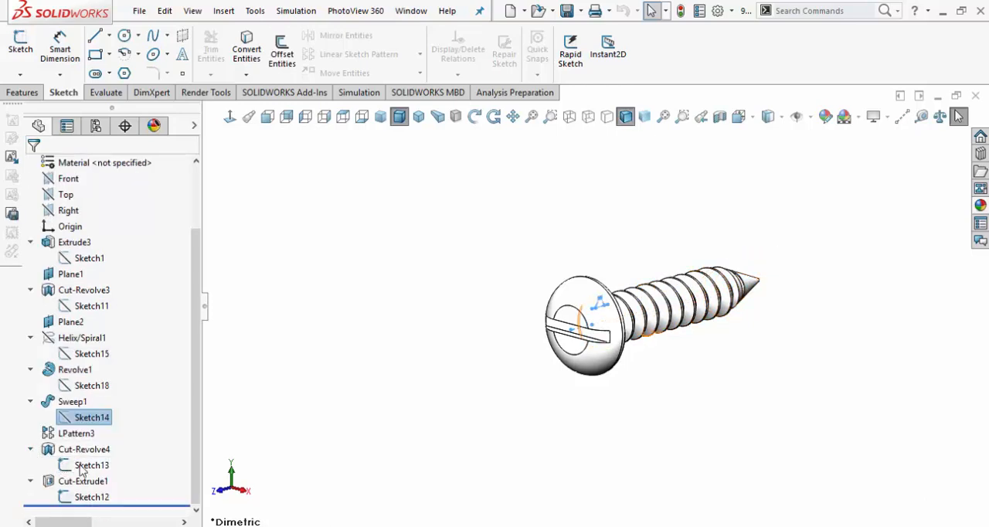
pyautogui.click(82, 467)
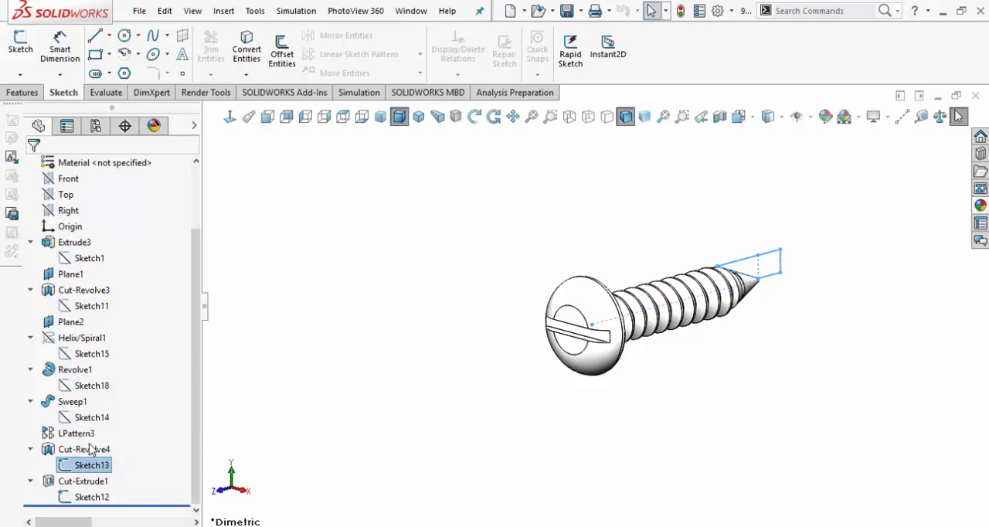
pyautogui.click(72, 497)
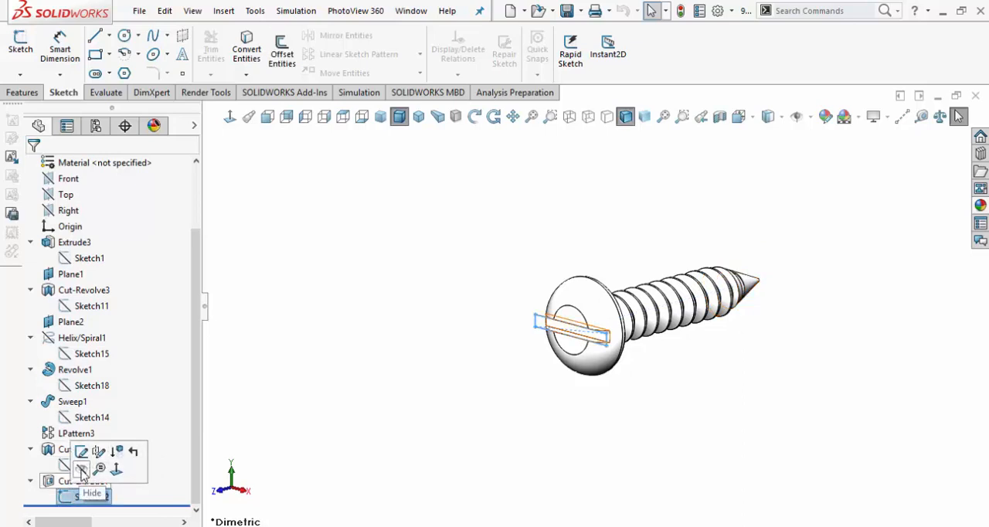
pyautogui.click(83, 470)
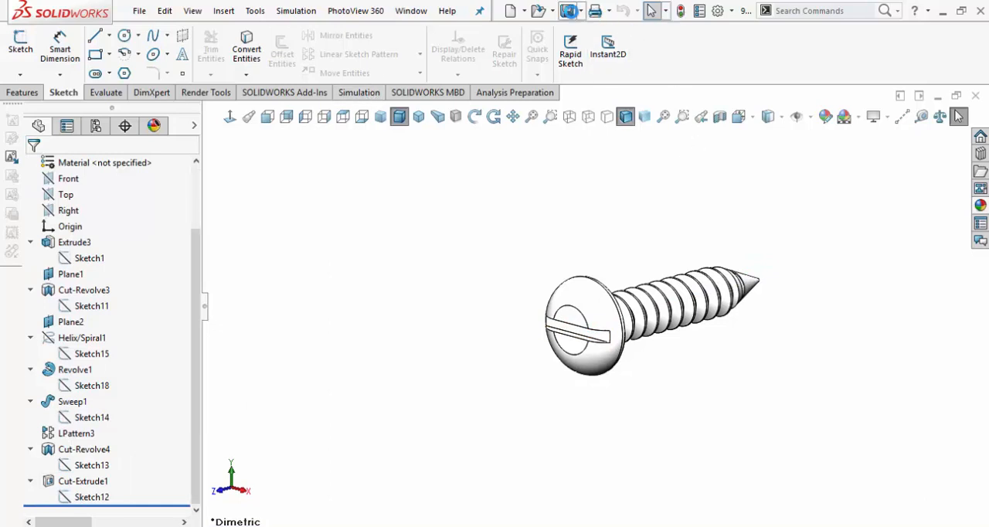
# Save the pan head slotted screw part and switch to the bookend assembly.
pyautogui.click(568, 11)
pyautogui.click(410, 11)
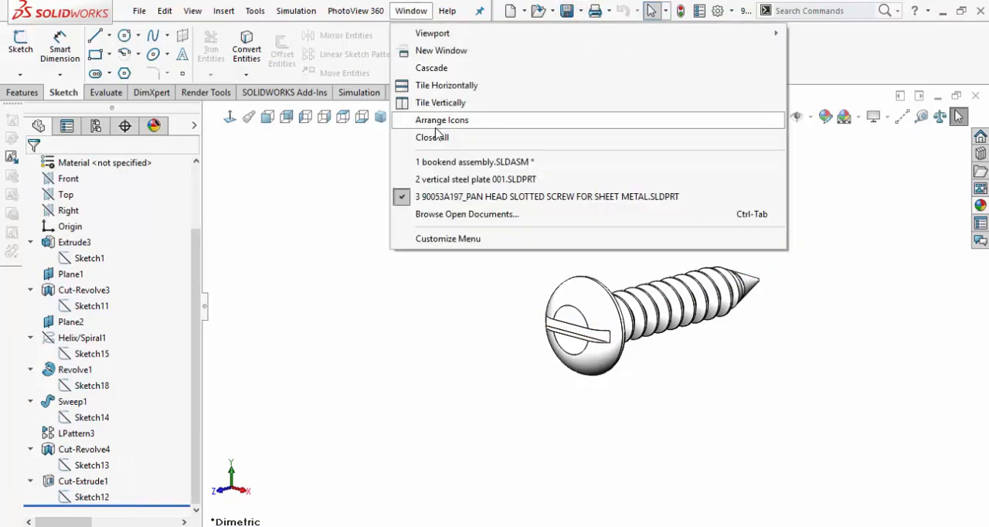
pyautogui.click(452, 162)
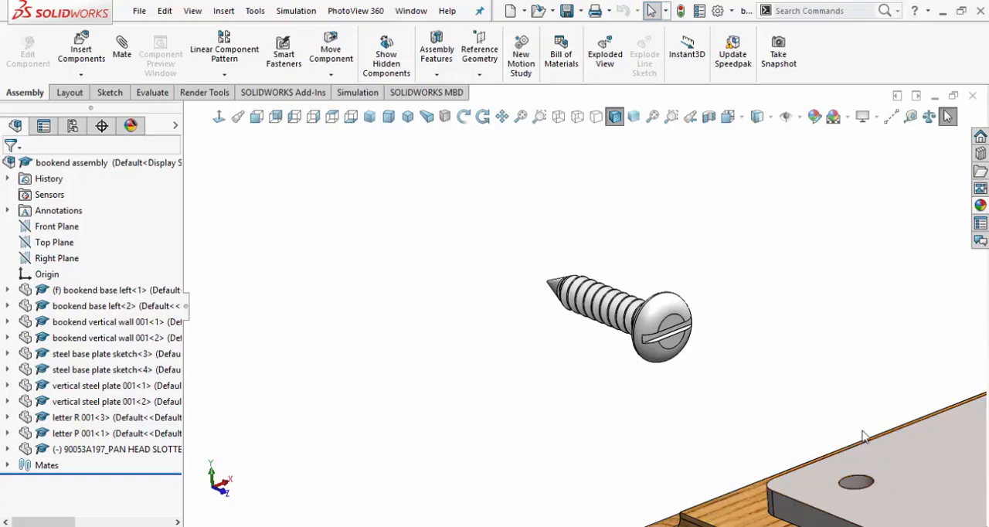
# Mate the circular edge of the screw head concentric with the hole edge on the steel base plate.
pyautogui.click(867, 484)
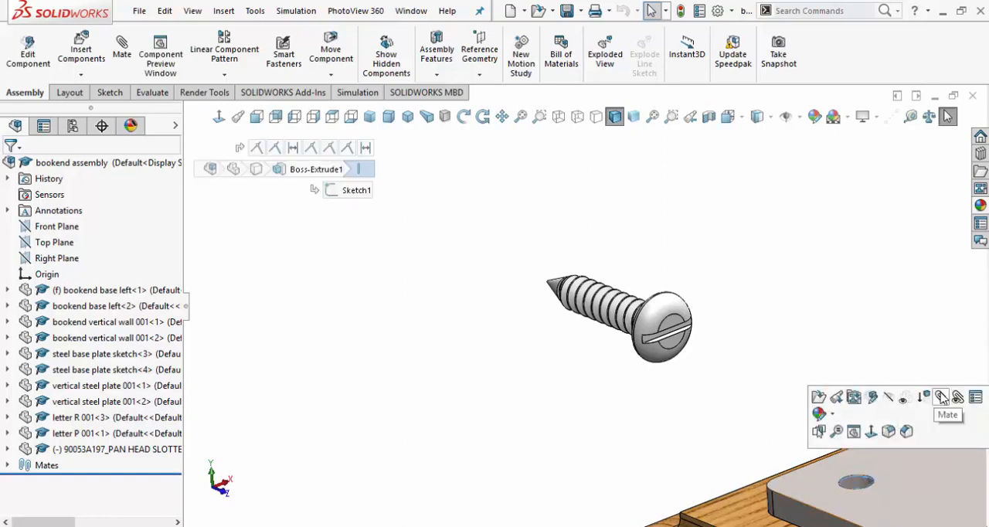
pyautogui.click(942, 398)
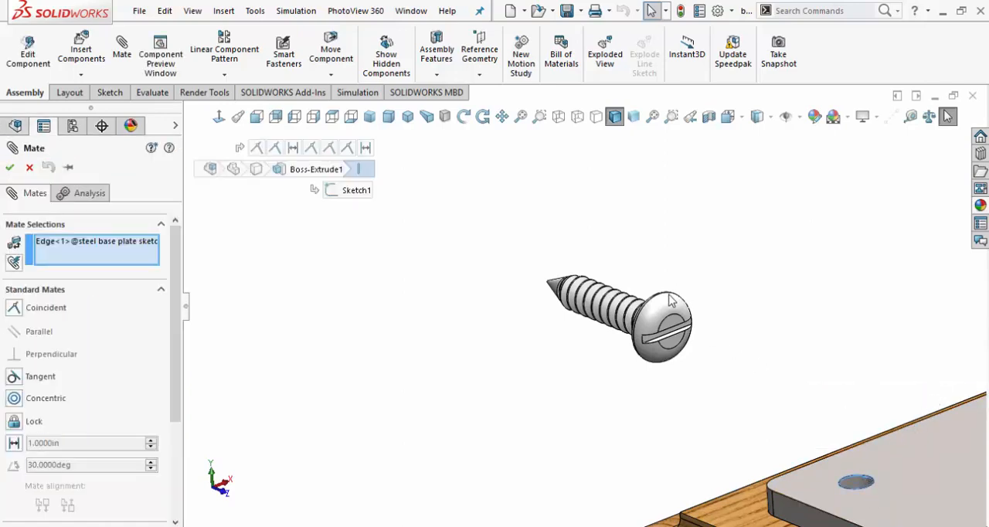
pyautogui.scroll(-5, 672, 300)
pyautogui.moveTo(673, 300); pyautogui.dragTo(751, 361, button='middle')
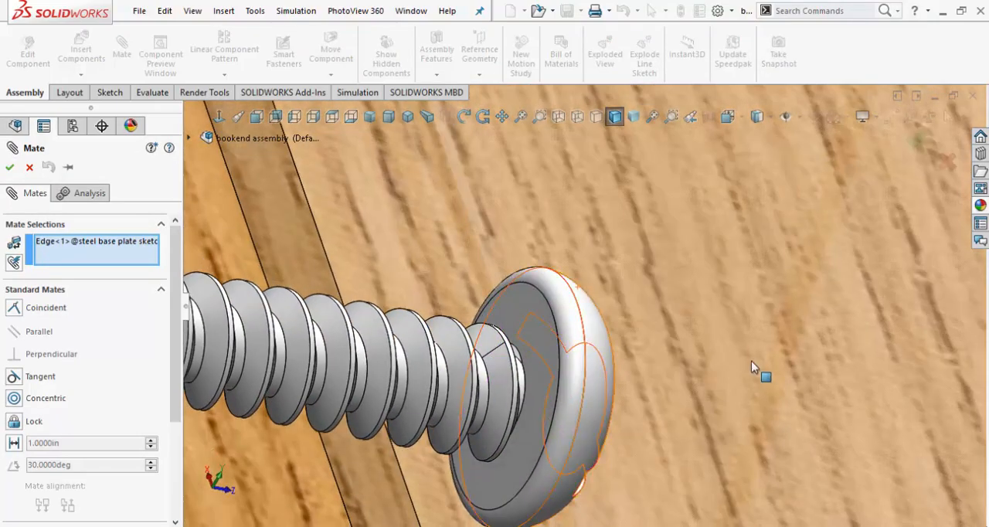
pyautogui.click(583, 319)
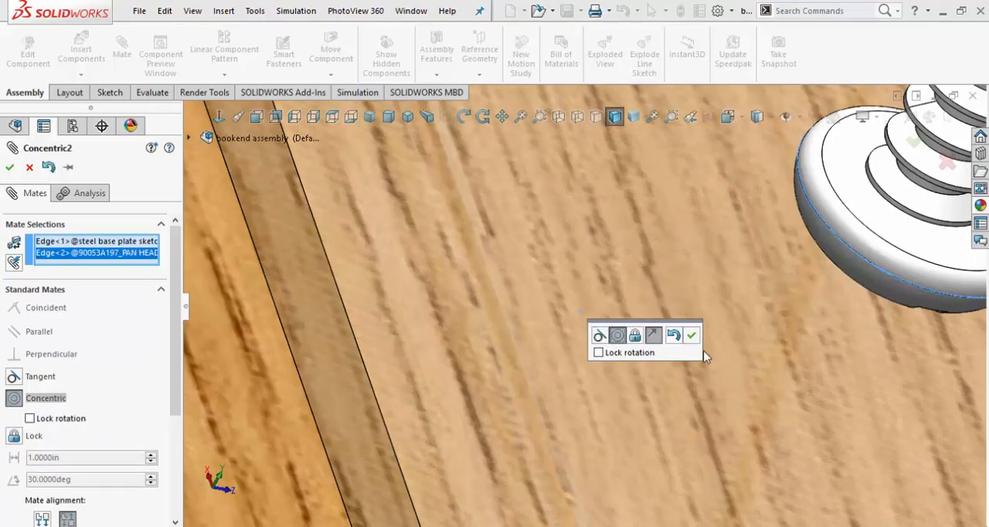
# Flip the concentric mate's alignment so the screw tip points into the hole, and accept the mate.
pyautogui.scroll(6, 706, 356)
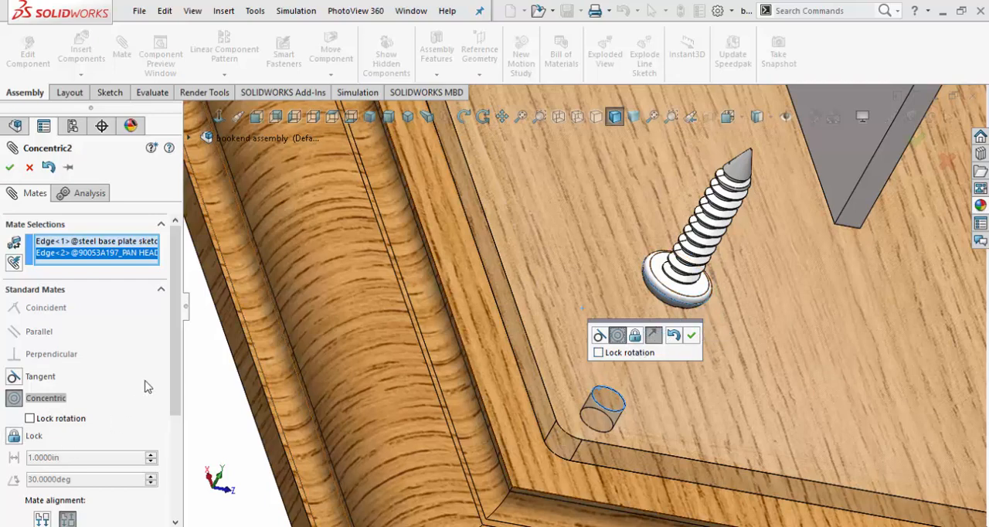
pyautogui.scroll(-3, 147, 387)
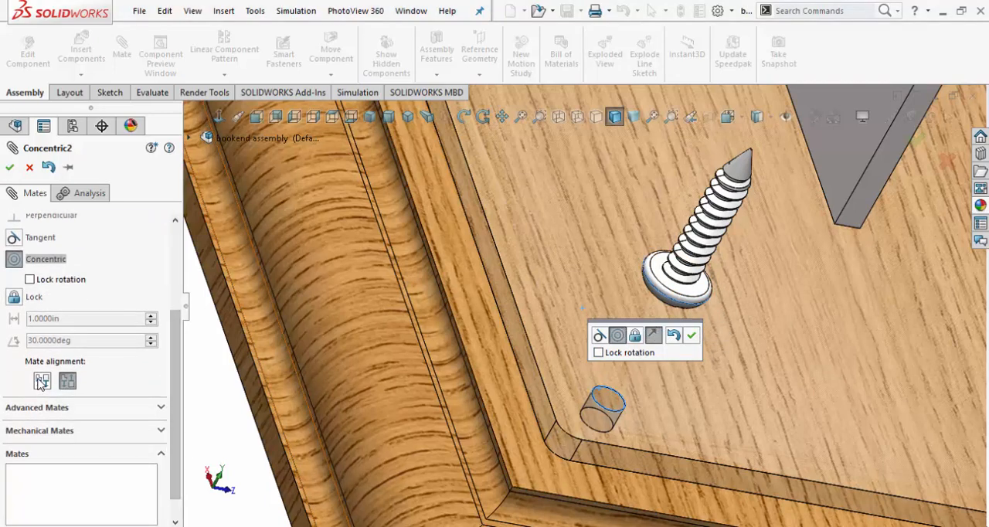
pyautogui.click(42, 381)
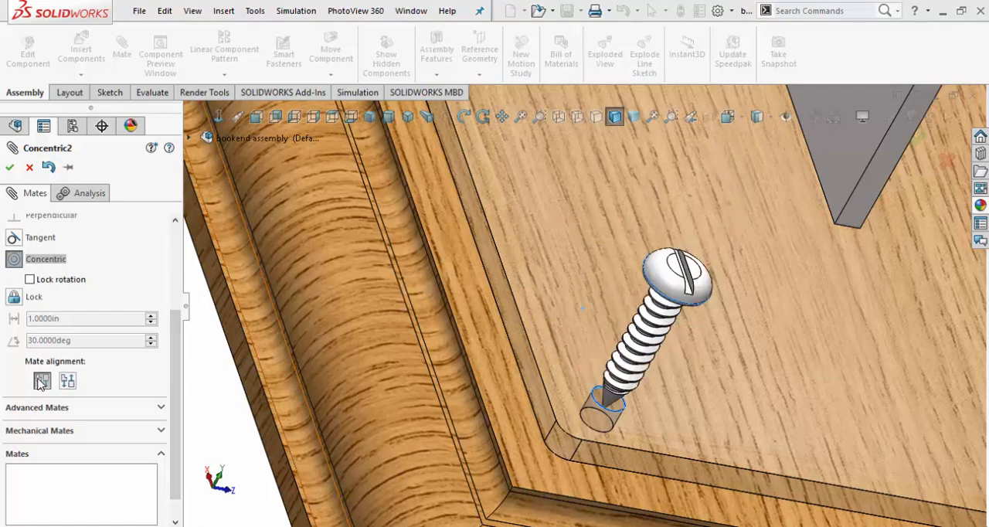
pyautogui.click(10, 167)
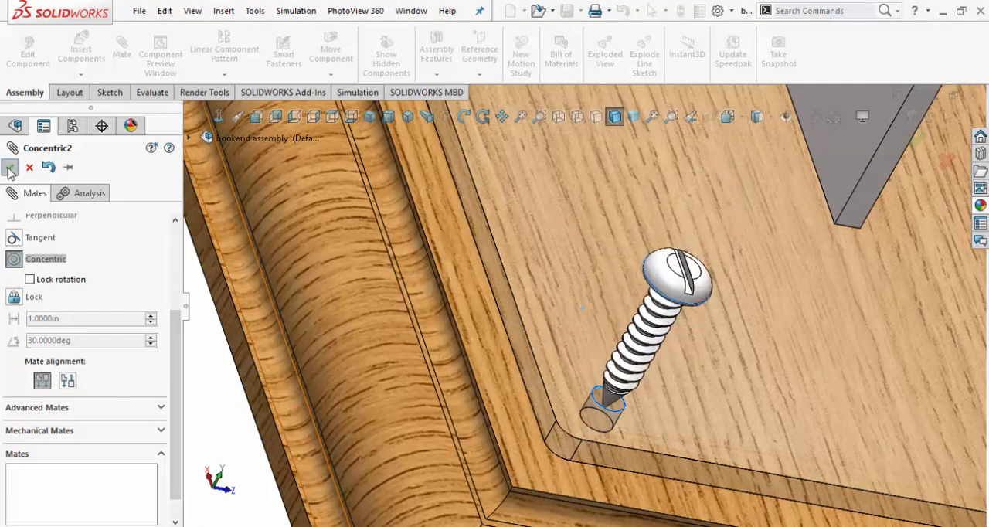
pyautogui.press('Escape')
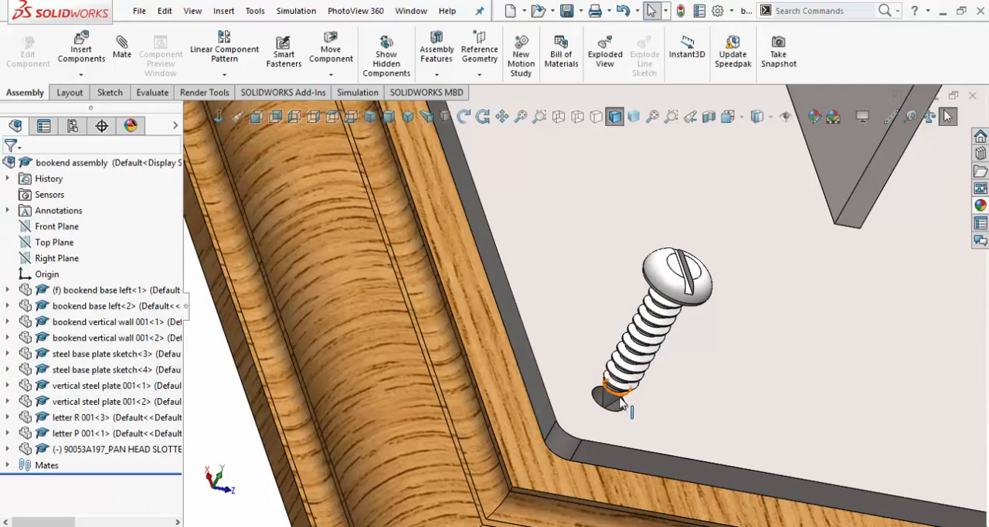
# Mate the underside of the screw head coincident with the top face of the steel base plate, and close the Mate command.
pyautogui.scroll(-4, 619, 399)
pyautogui.scroll(-1, 619, 399)
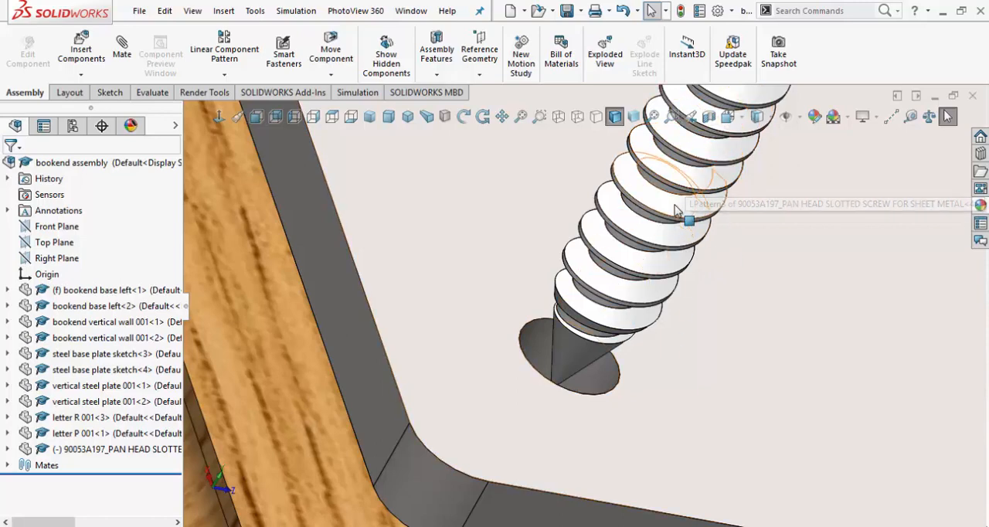
pyautogui.scroll(5, 653, 249)
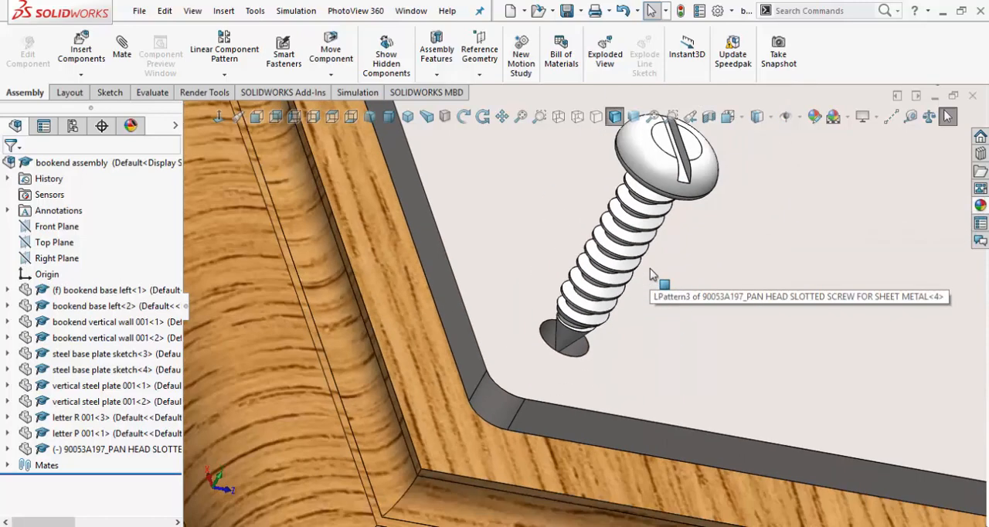
pyautogui.scroll(-4, 622, 226)
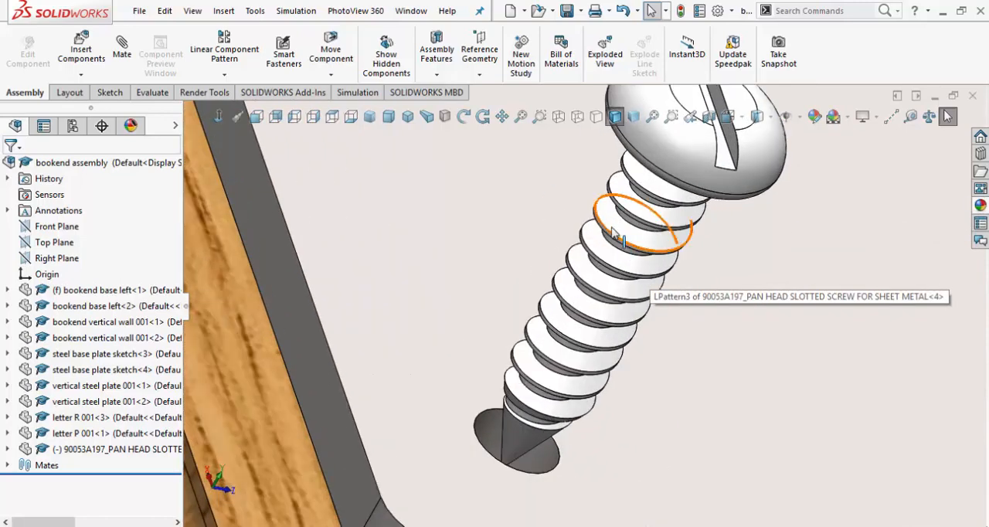
pyautogui.scroll(5, 704, 325)
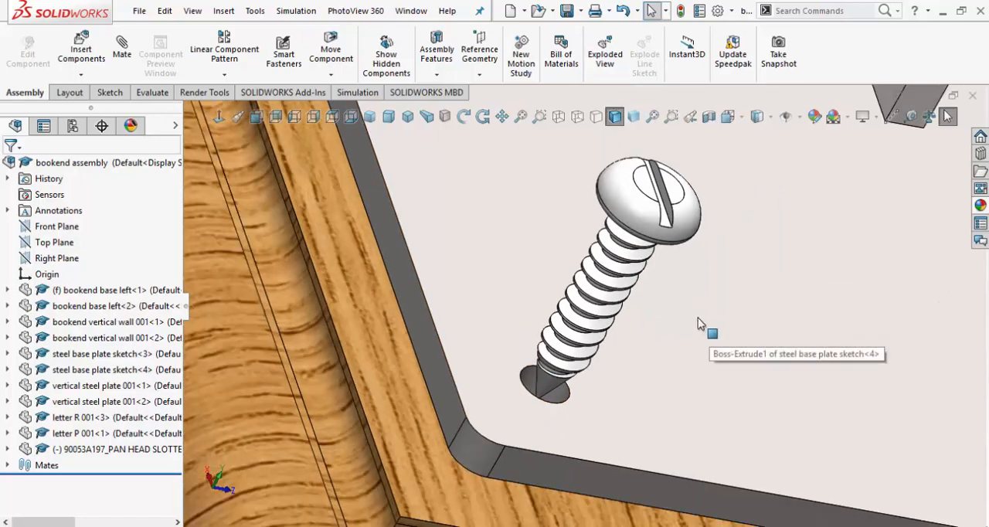
pyautogui.moveTo(698, 318); pyautogui.dragTo(775, 273, button='middle')
pyautogui.scroll(5, 813, 249)
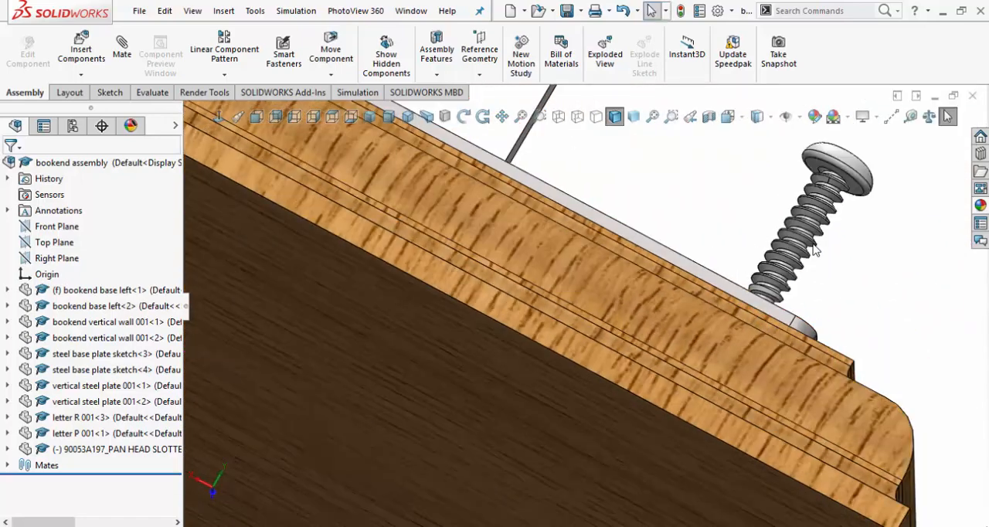
pyautogui.scroll(-5, 497, 334)
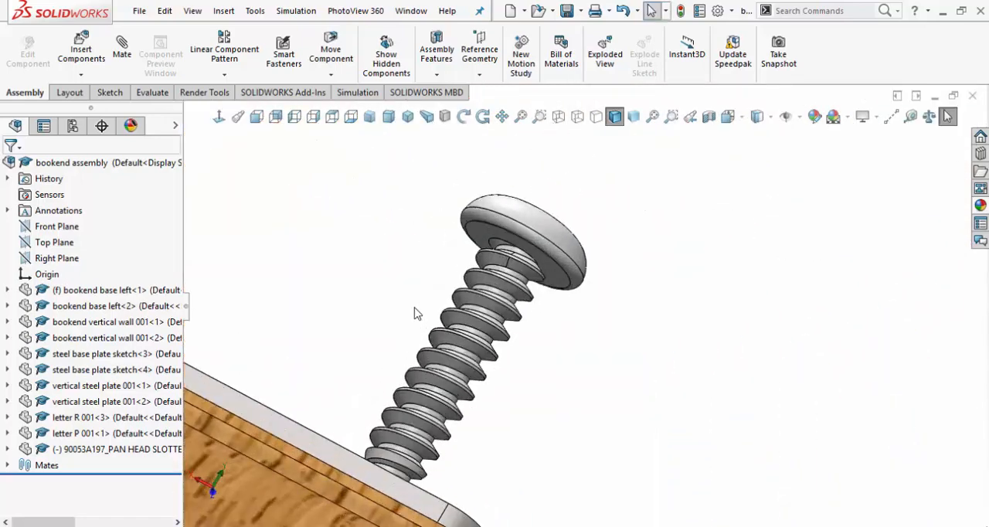
pyautogui.click(479, 239)
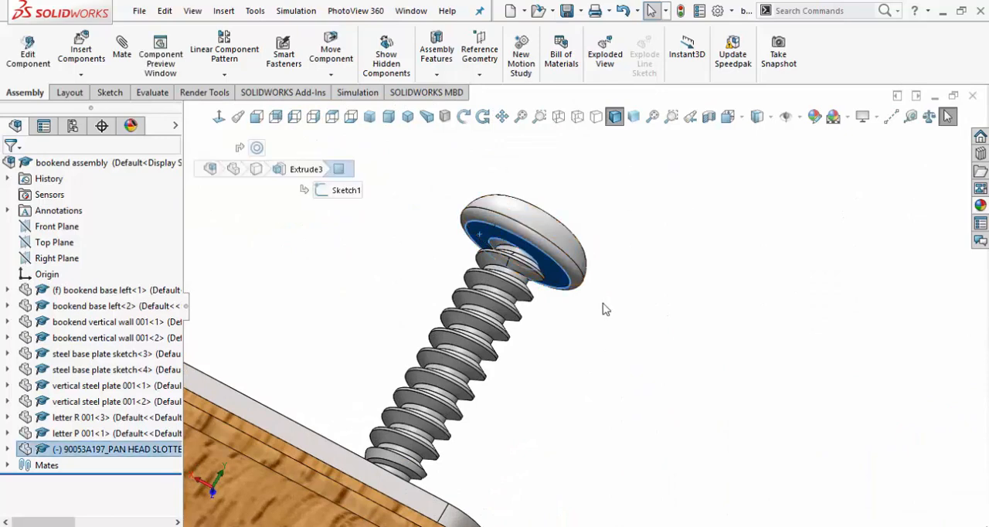
pyautogui.scroll(4, 592, 333)
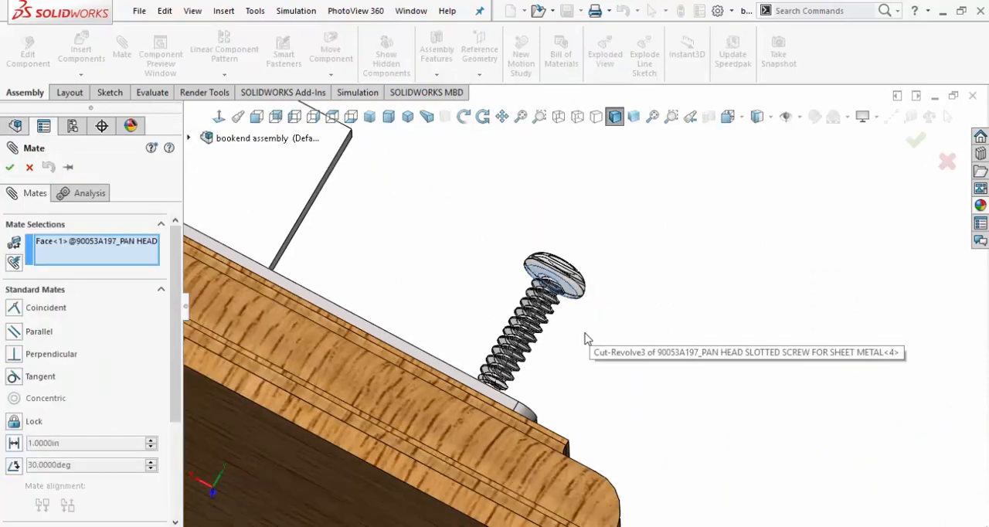
pyautogui.moveTo(581, 334); pyautogui.dragTo(514, 412, button='middle')
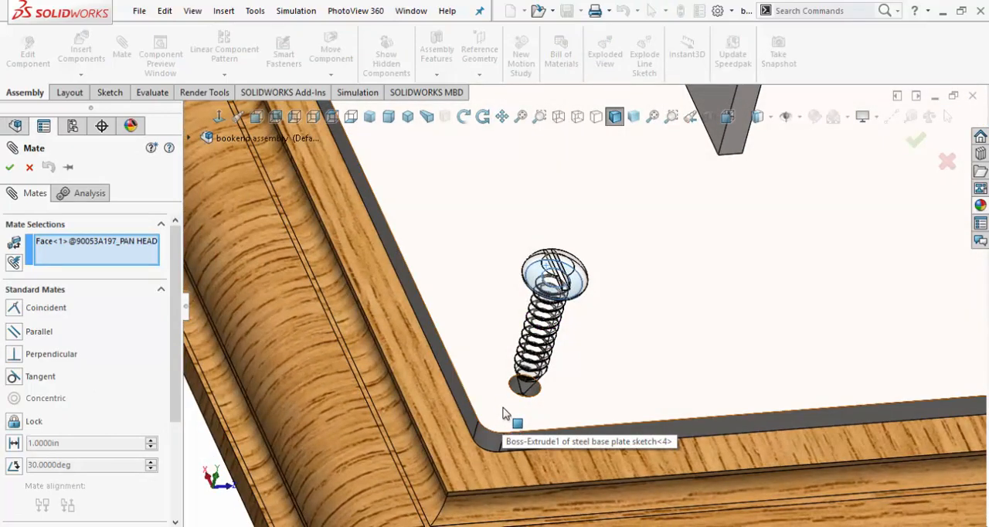
pyautogui.click(503, 414)
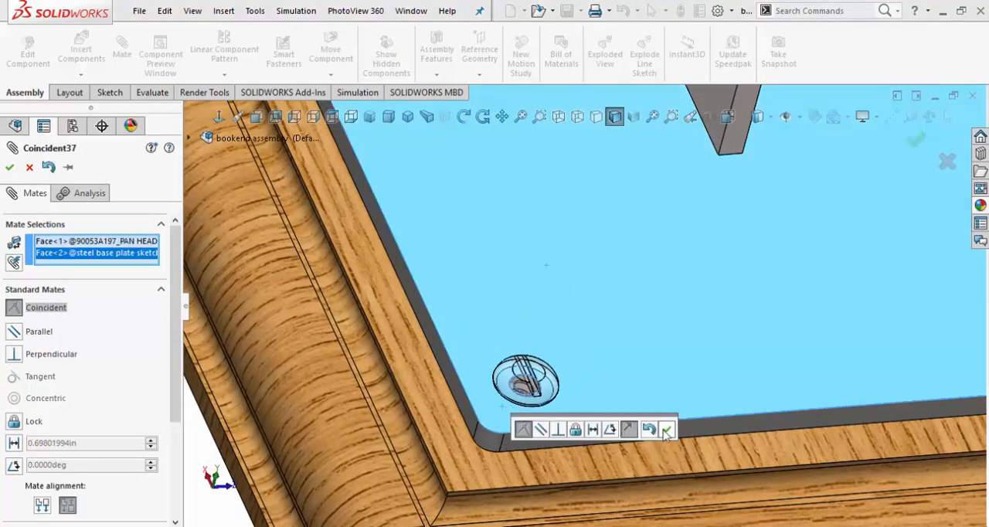
pyautogui.click(666, 429)
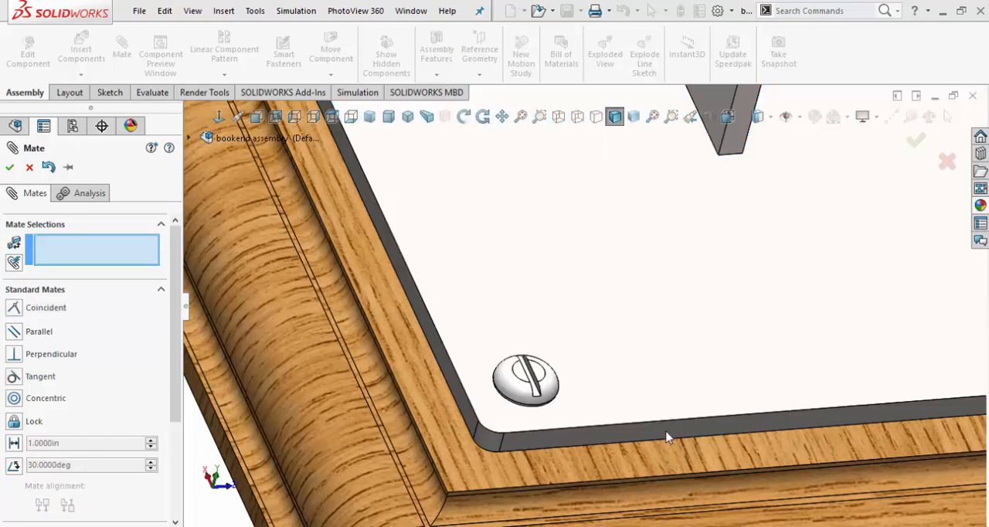
pyautogui.press('Return')
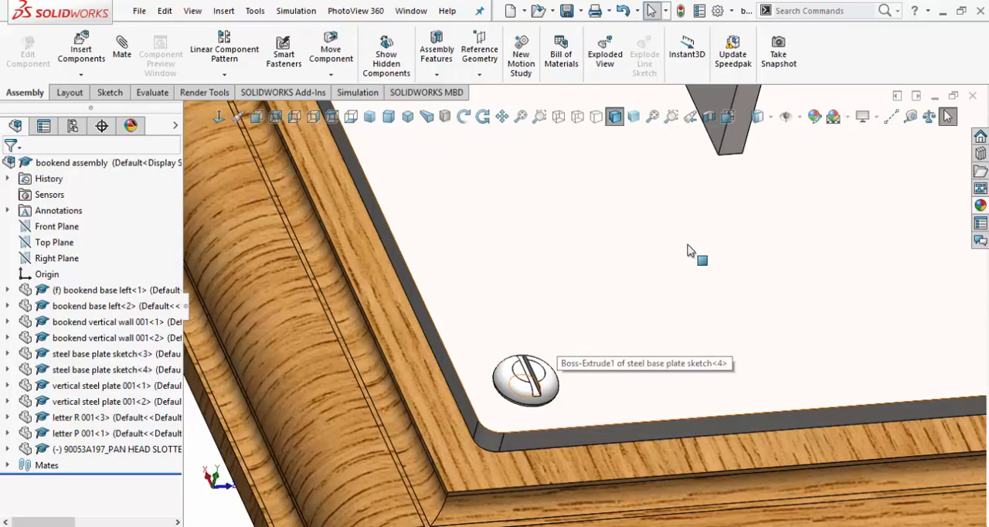
# Create a section view through the screw, parallel to the Front Plane at an offset of -1.5300 in.
pyautogui.scroll(-3, 691, 254)
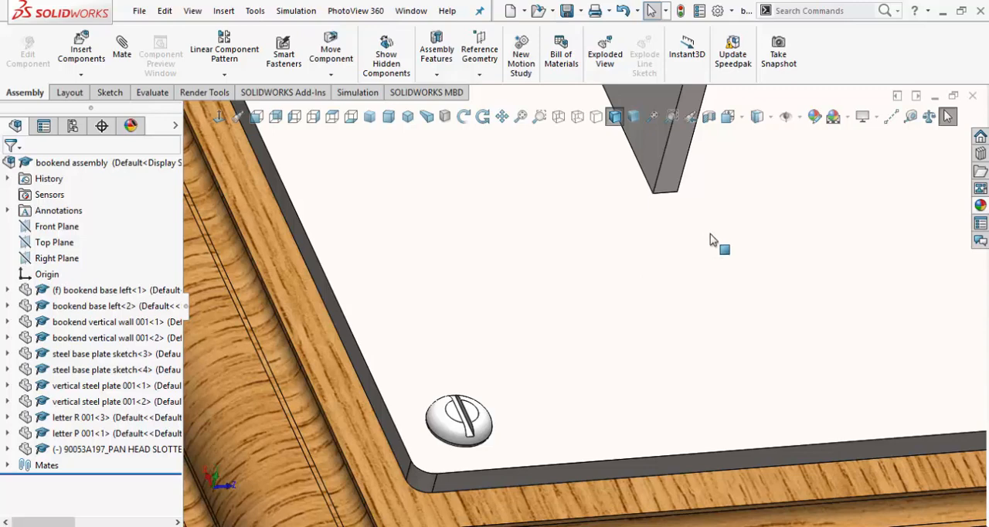
pyautogui.click(693, 116)
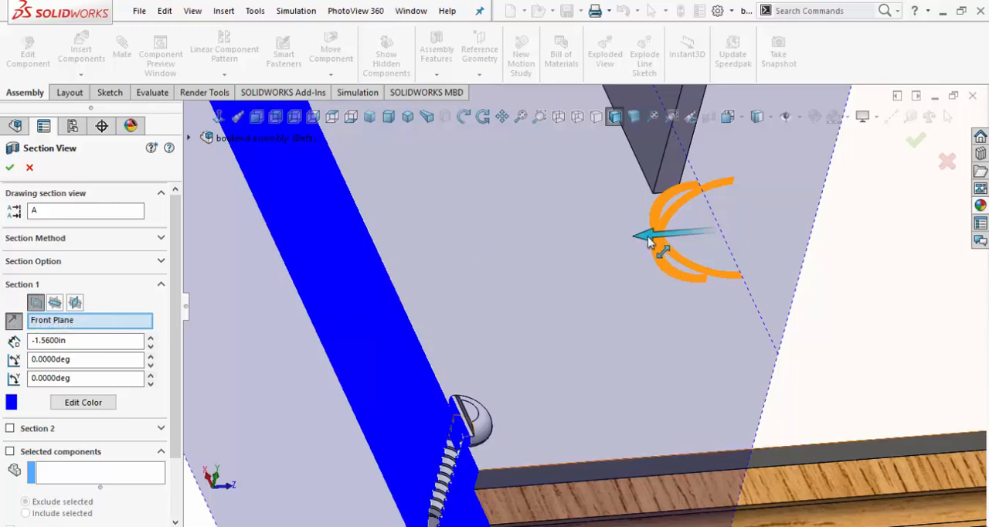
pyautogui.moveTo(645, 236)
pyautogui.mouseDown()
pyautogui.moveTo(608, 247)
pyautogui.moveTo(675, 242)
pyautogui.moveTo(639, 244)
pyautogui.moveTo(653, 244)
pyautogui.mouseUp()
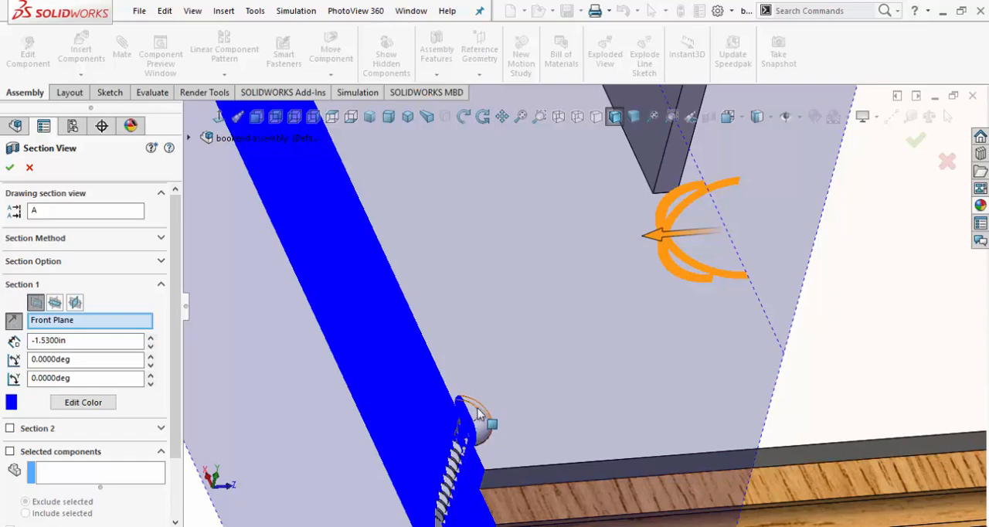
pyautogui.click(10, 167)
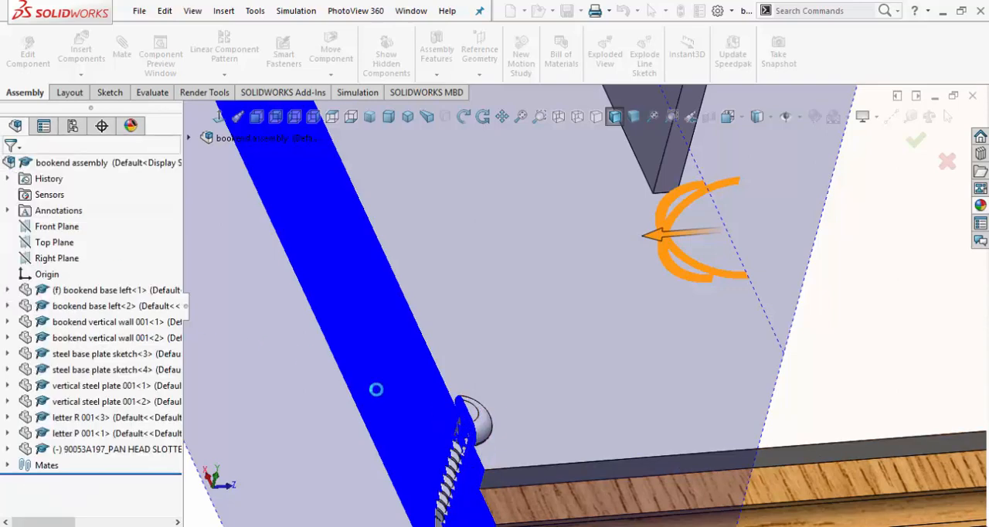
# View the section normal to the plate's cut face and examine how the screw threads fit the plate hole and wooden base.
pyautogui.click(426, 364)
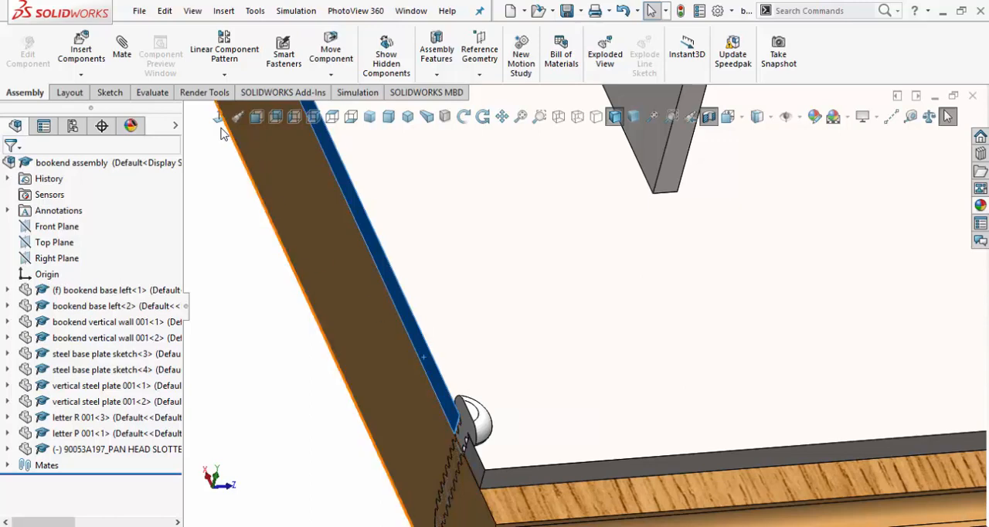
pyautogui.hotkey('ctrl', '8')
pyautogui.scroll(-10, 796, 398)
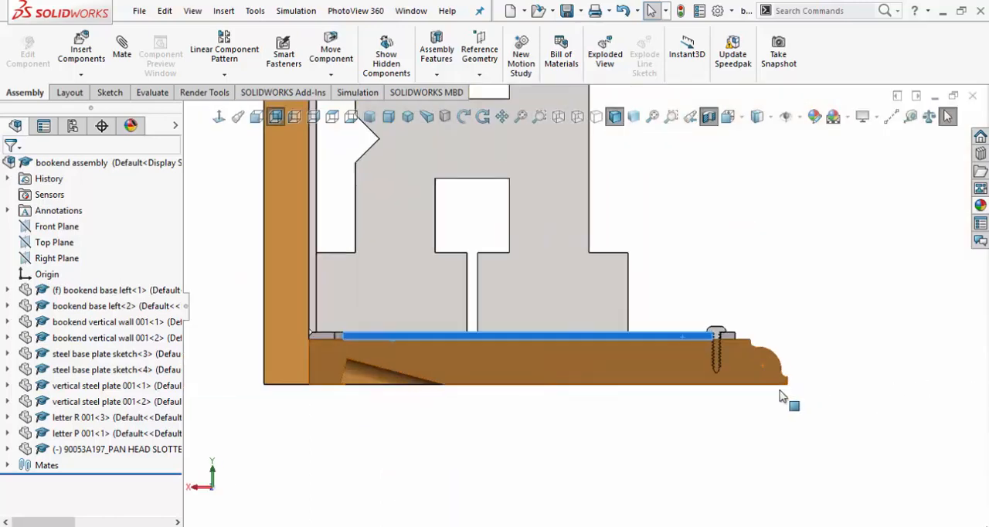
pyautogui.scroll(-3, 545, 255)
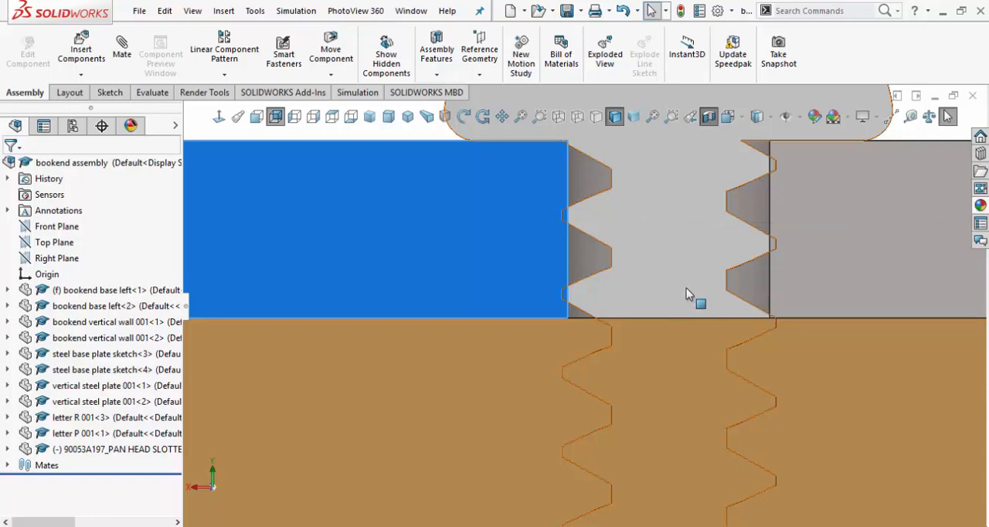
pyautogui.scroll(-3, 701, 292)
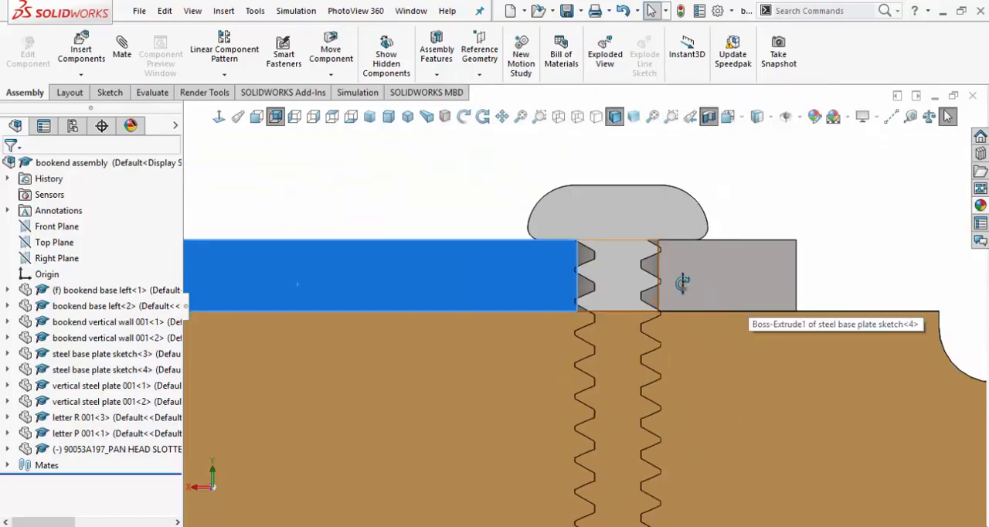
pyautogui.moveTo(685, 280); pyautogui.dragTo(678, 335, button='middle')
pyautogui.scroll(2, 559, 348)
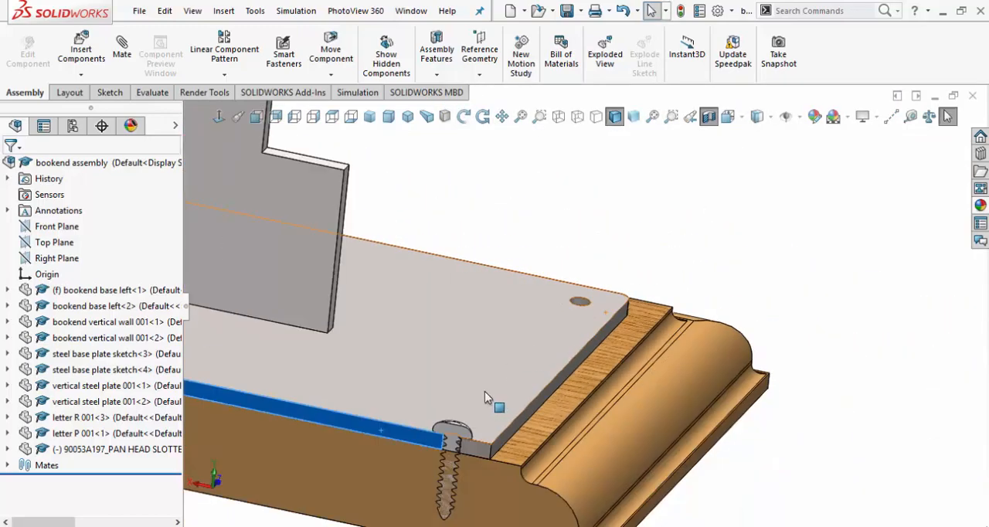
pyautogui.scroll(-3, 484, 391)
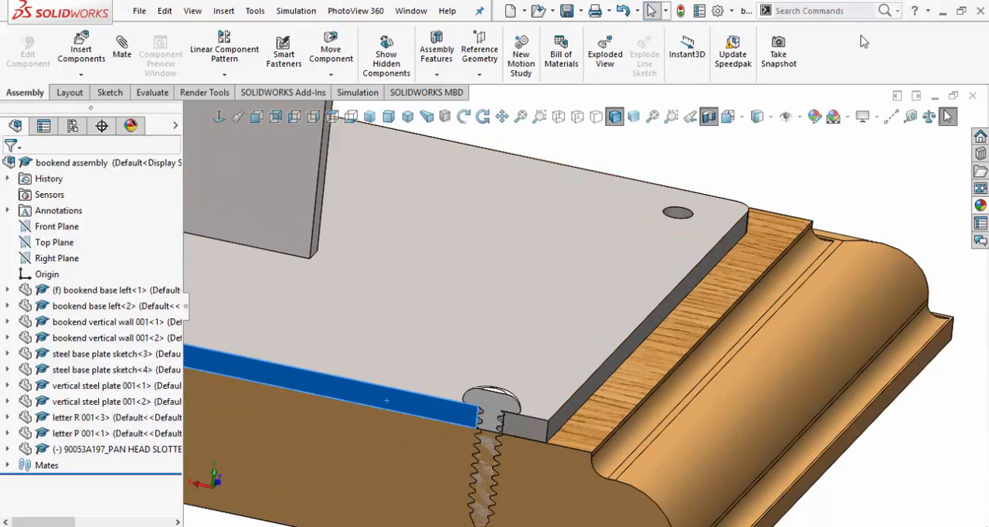
# Measure the edge diameter of the empty screw hole in the steel base plate, clearing the preselected cut face first.
pyautogui.click(910, 122)
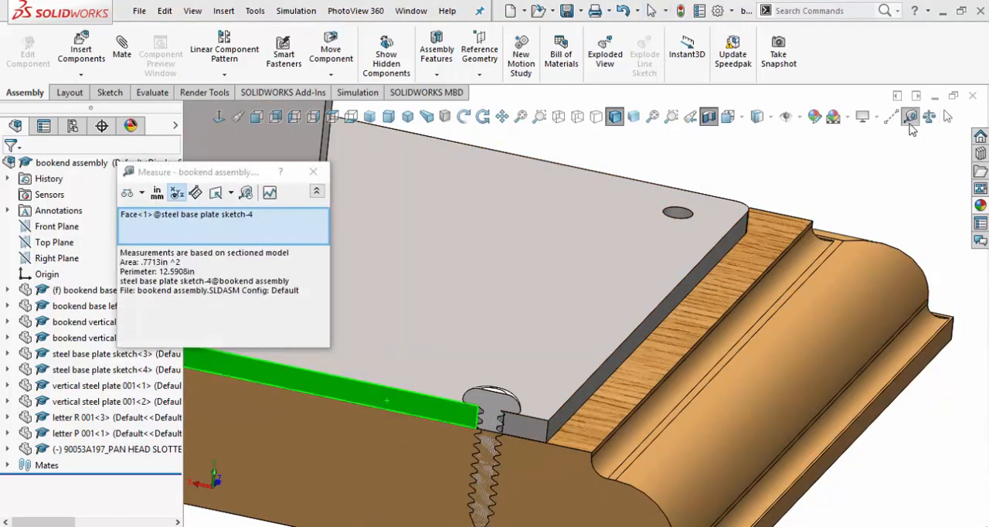
pyautogui.rightClick(175, 238)
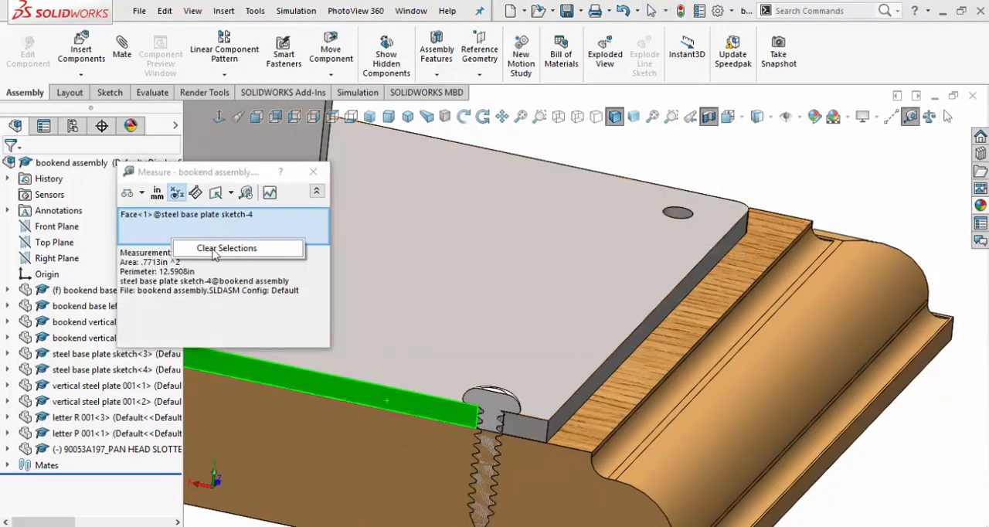
pyautogui.click(227, 248)
pyautogui.click(679, 214)
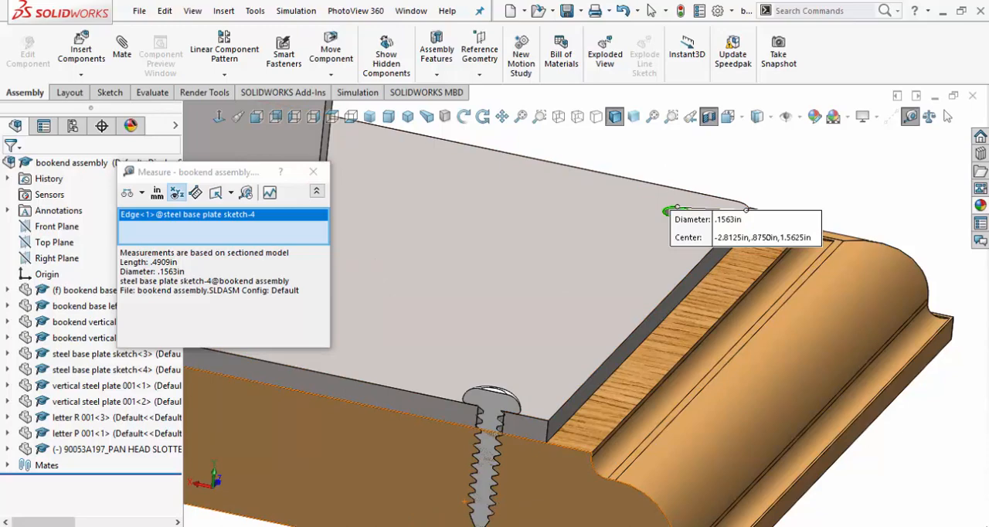
# Switch to the web browser and open the Southeast High School engineering site from the teacher's home page.
pyautogui.hotkey('alt', 'Tab')
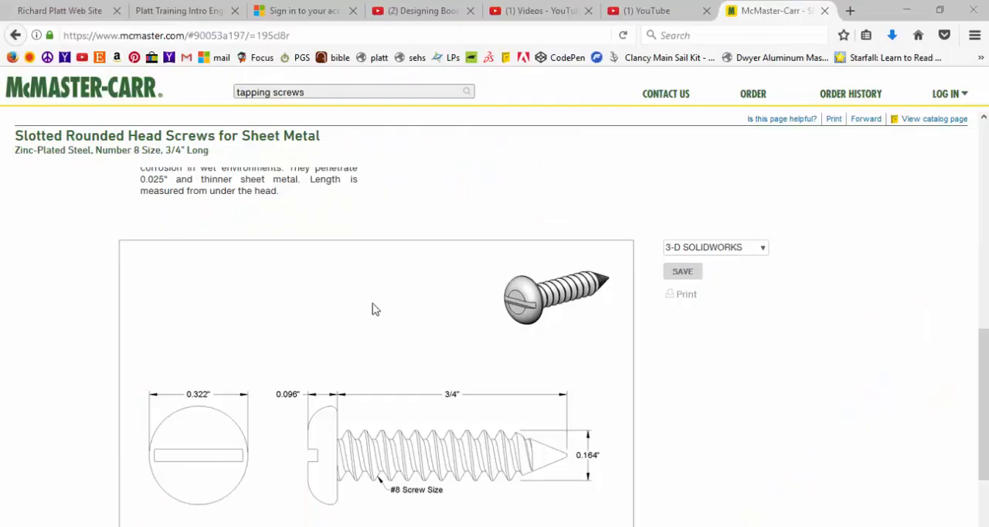
pyautogui.click(191, 11)
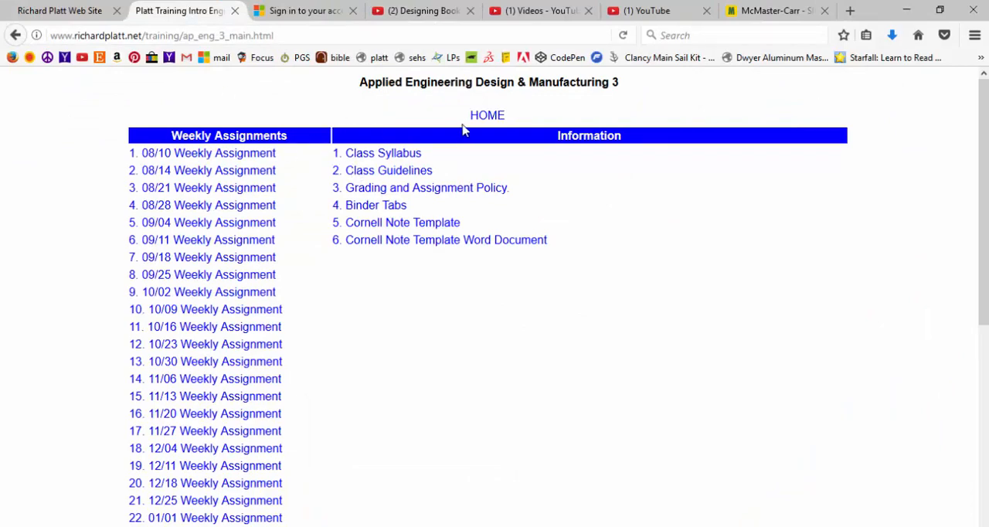
pyautogui.click(477, 122)
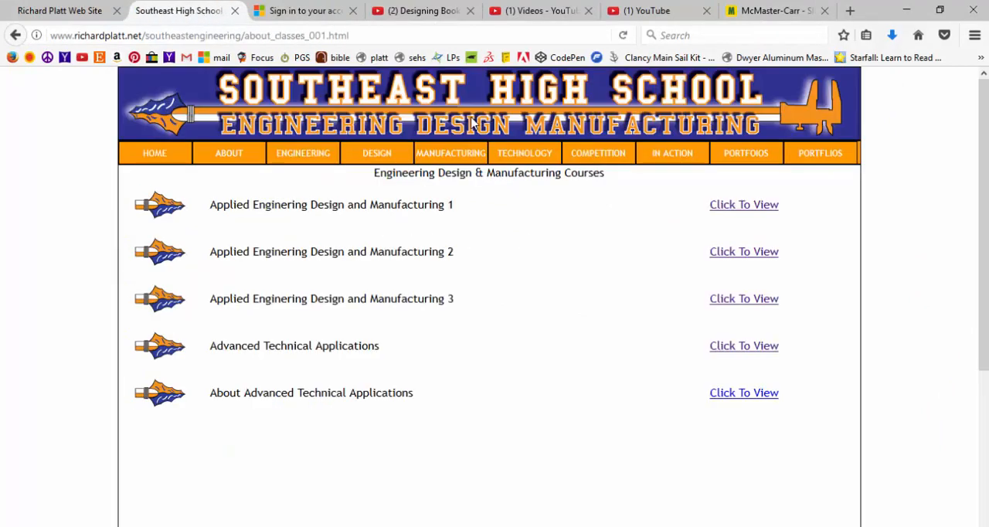
pyautogui.click(147, 158)
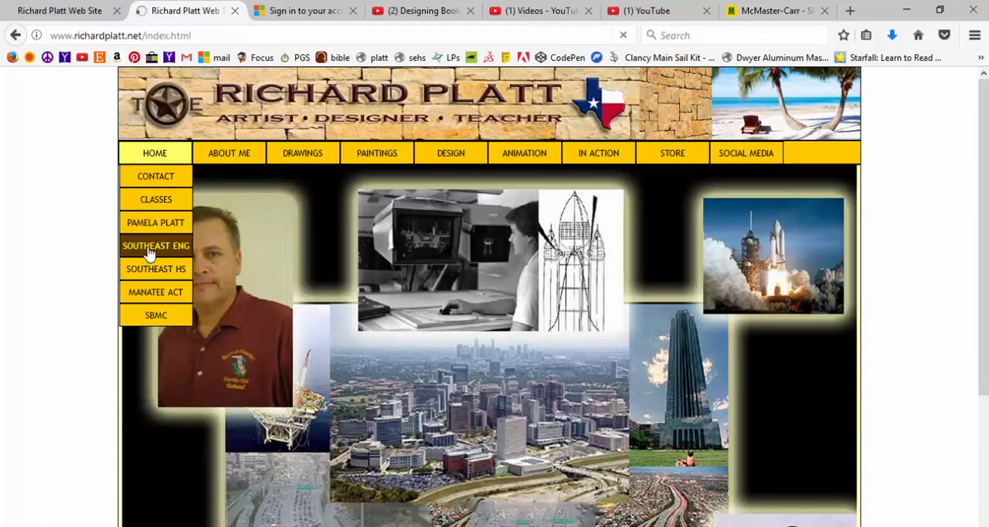
pyautogui.click(151, 249)
# Open the Fraction to Decimal to Metric Chart from the site's engineering reference page.
pyautogui.moveTo(307, 160)
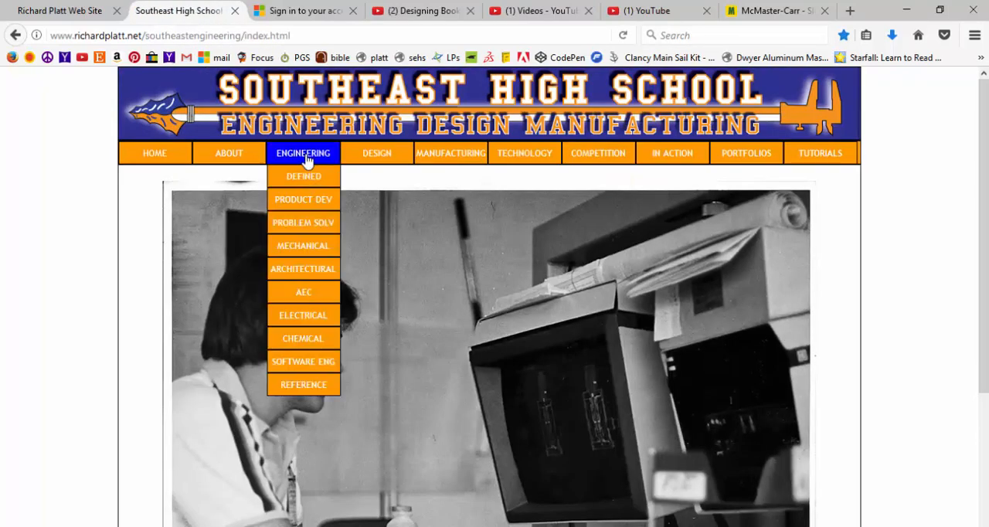
pyautogui.click(322, 389)
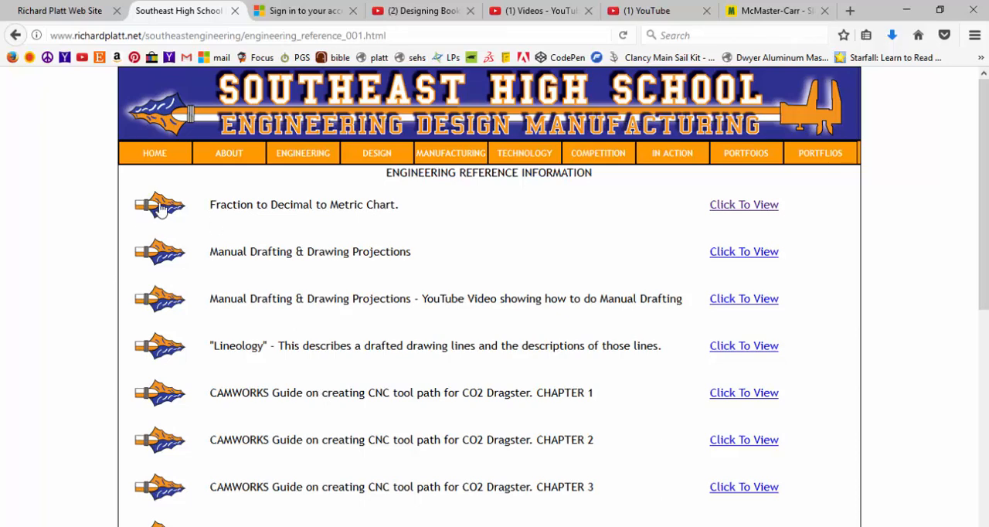
pyautogui.click(160, 209)
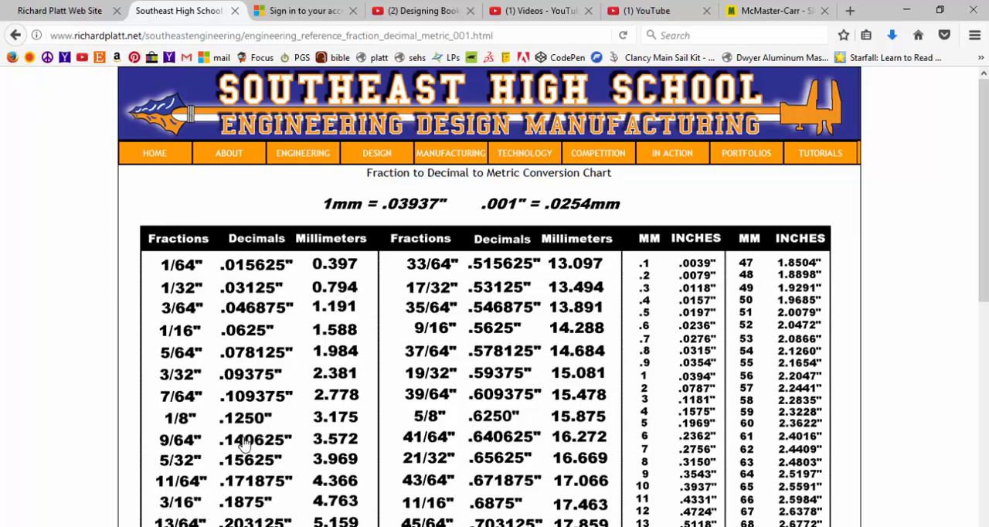
# Switch back to SOLIDWORKS, clear the measured hole edge from the selection, and close the Measure tool.
pyautogui.hotkey('alt', 'Tab')
pyautogui.hotkey('alt', 'Tab')
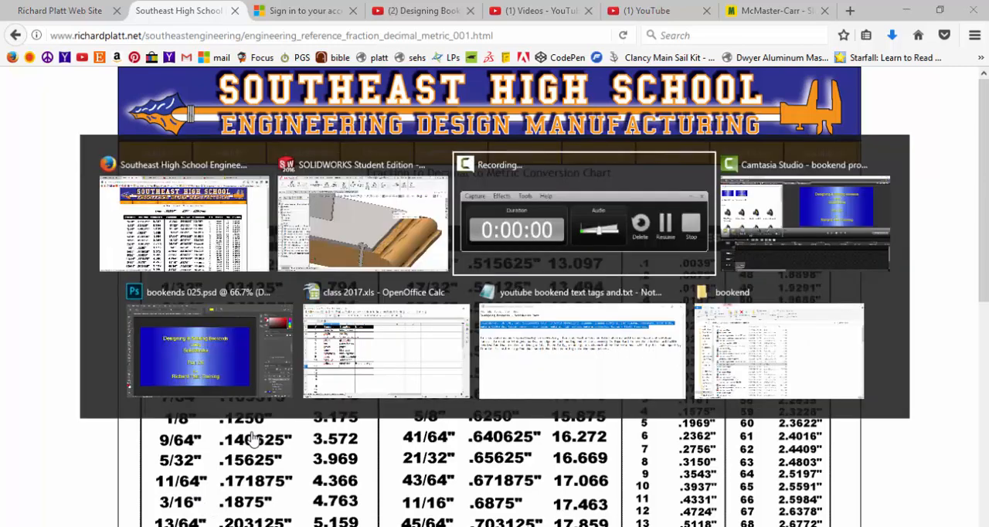
pyautogui.hotkey('alt', 'shift', 'Tab')
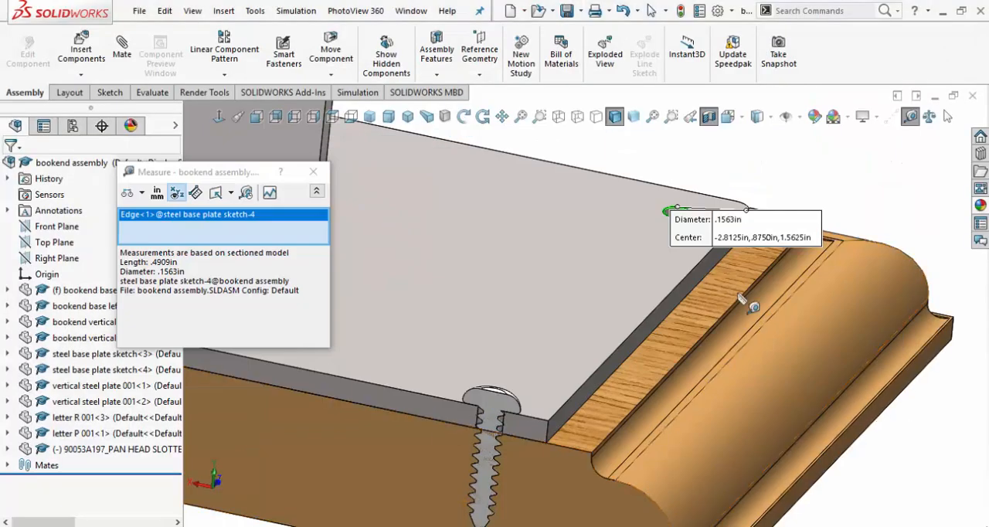
pyautogui.rightClick(165, 224)
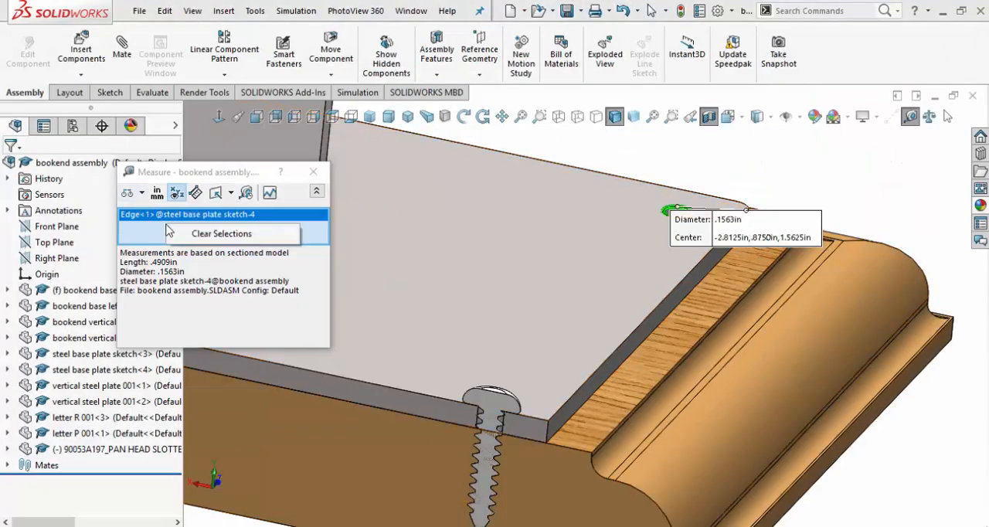
pyautogui.click(224, 234)
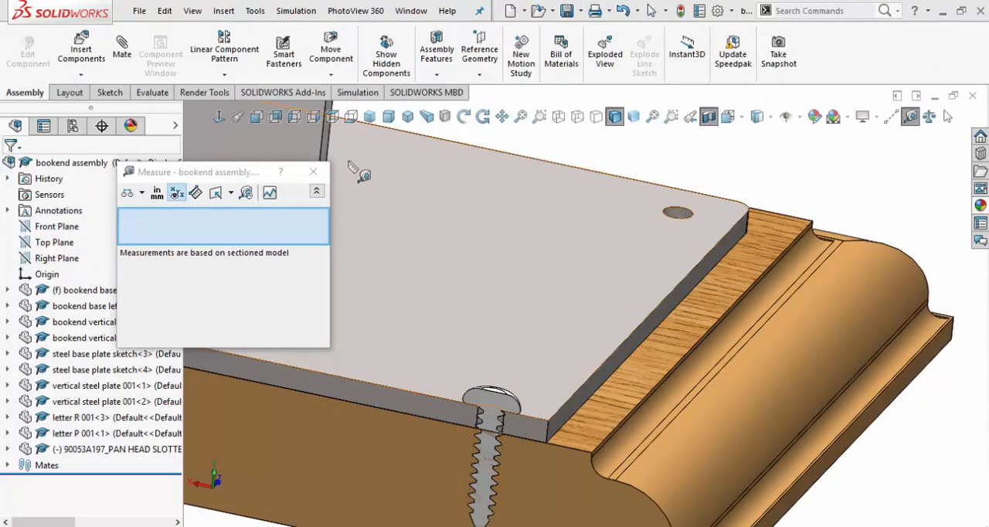
pyautogui.click(306, 180)
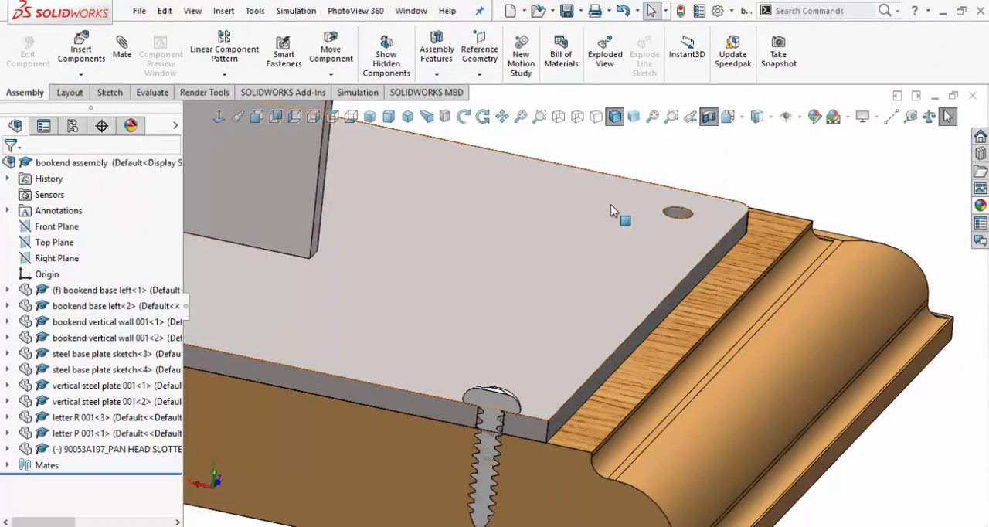
# Open the steel base plate part from the assembly and open the sketch of its Cut-Extrude1 feature.
pyautogui.click(530, 209)
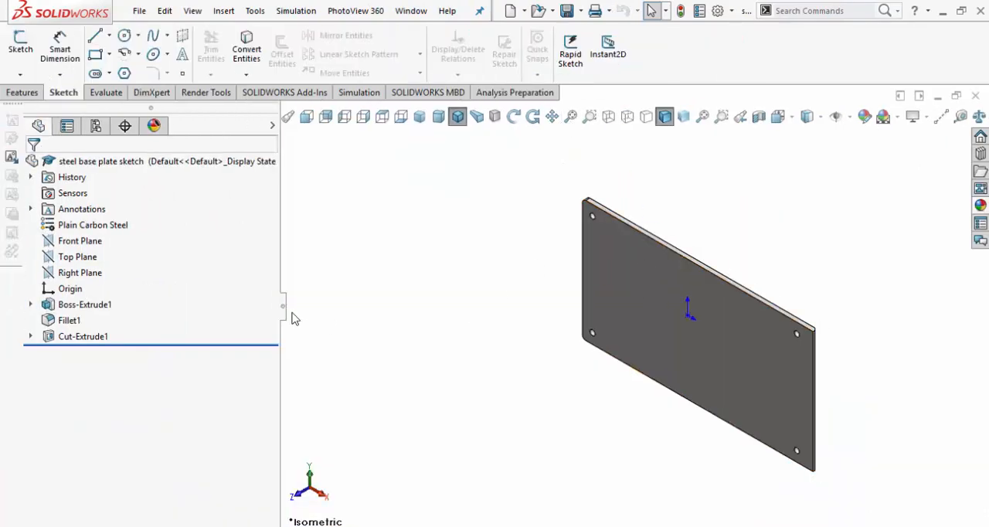
pyautogui.click(30, 337)
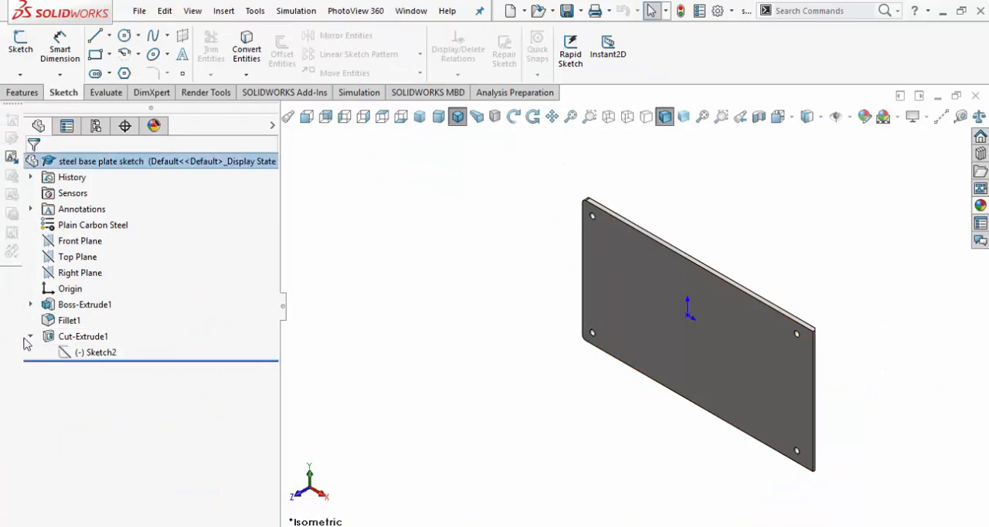
pyautogui.rightClick(77, 353)
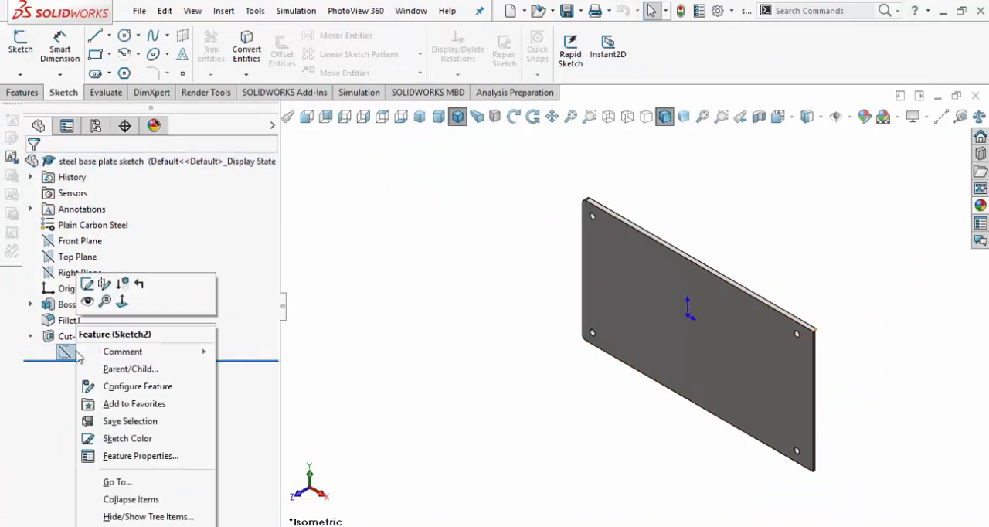
pyautogui.click(88, 285)
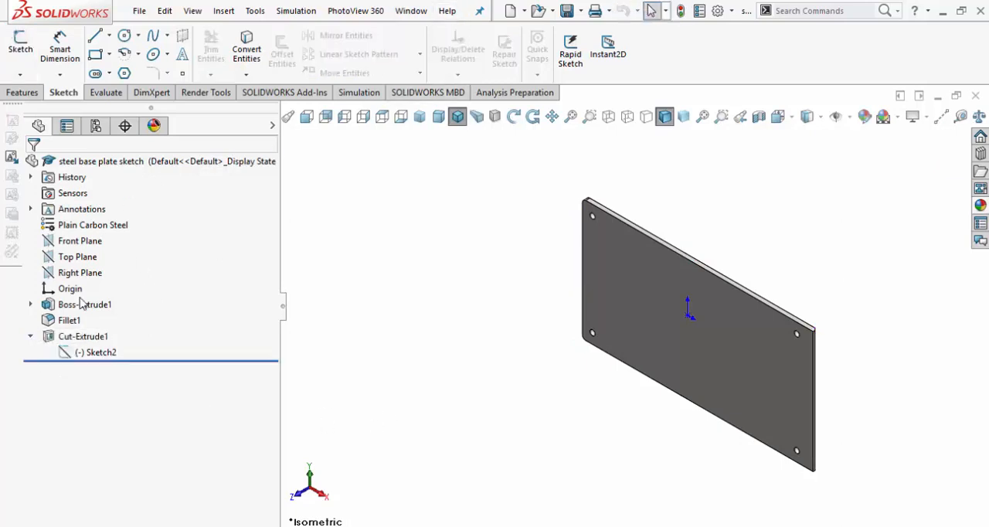
# Open Sketch1 under the plate's Boss-Extrude1 feature for editing.
pyautogui.click(31, 304)
pyautogui.click(94, 322)
pyautogui.click(95, 322)
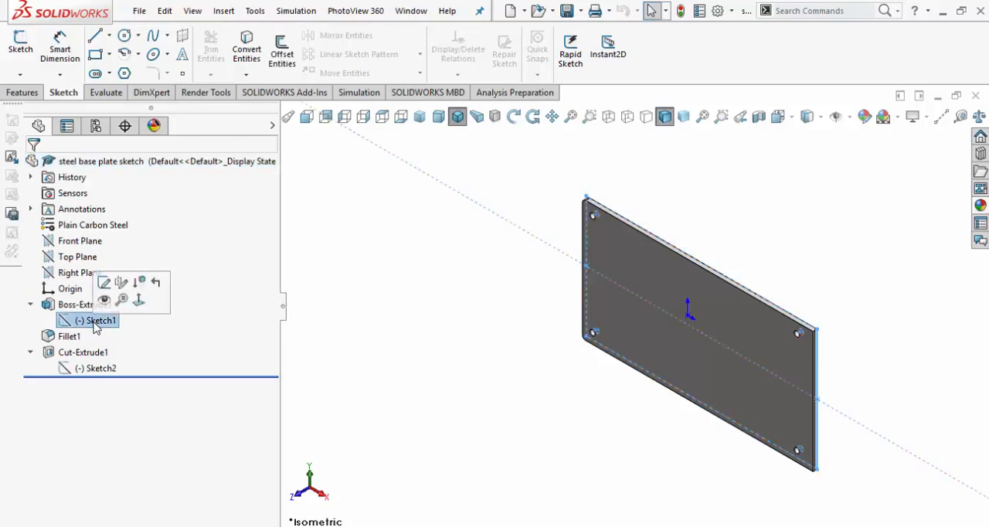
pyautogui.click(104, 283)
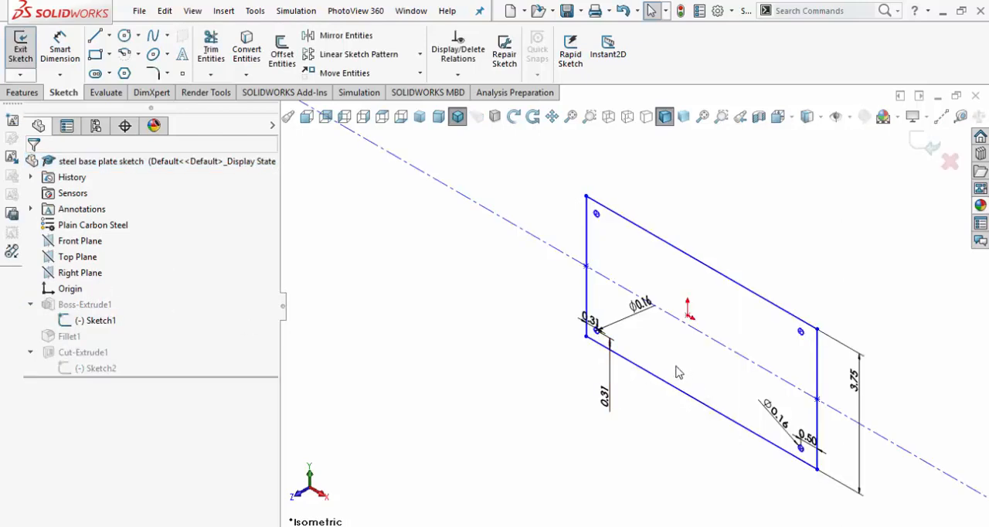
# Set the diameter of the plate's hole beside the 0.50 edge offset dimension to .1875 in.
pyautogui.scroll(-4, 819, 459)
pyautogui.scroll(-4, 662, 415)
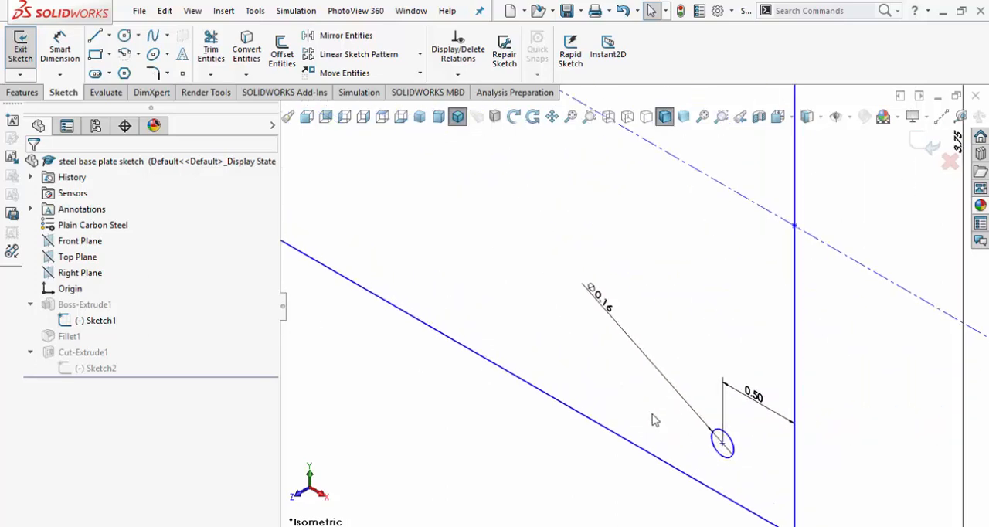
pyautogui.scroll(-2, 587, 322)
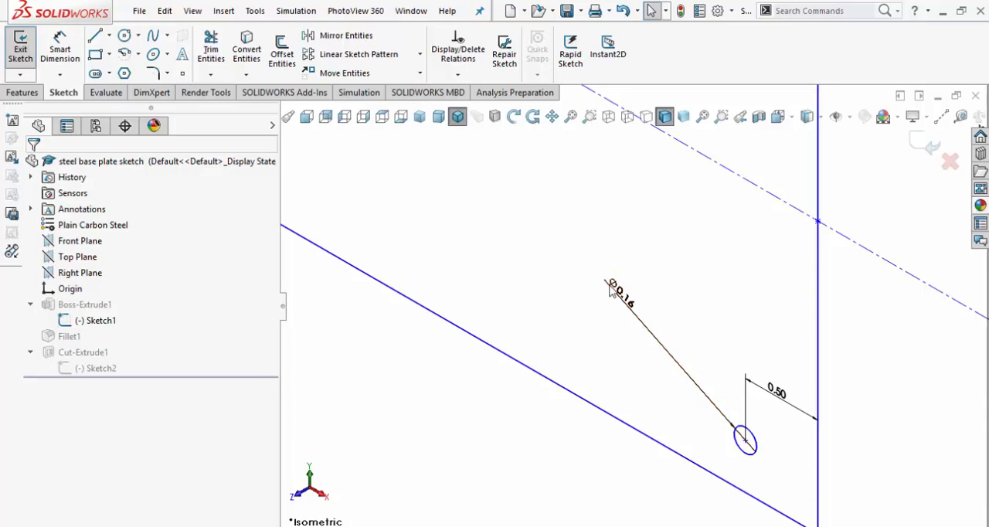
pyautogui.click(624, 302)
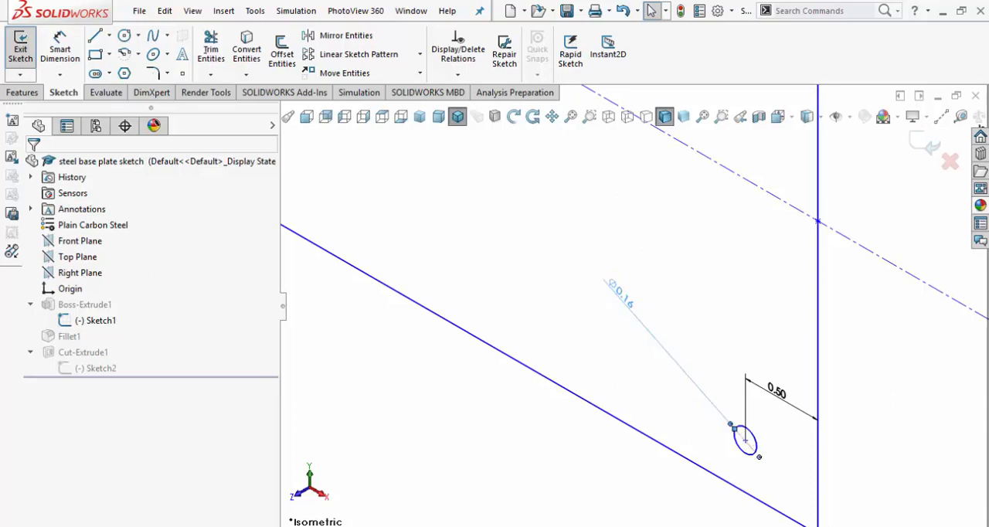
pyautogui.doubleClick(622, 298)
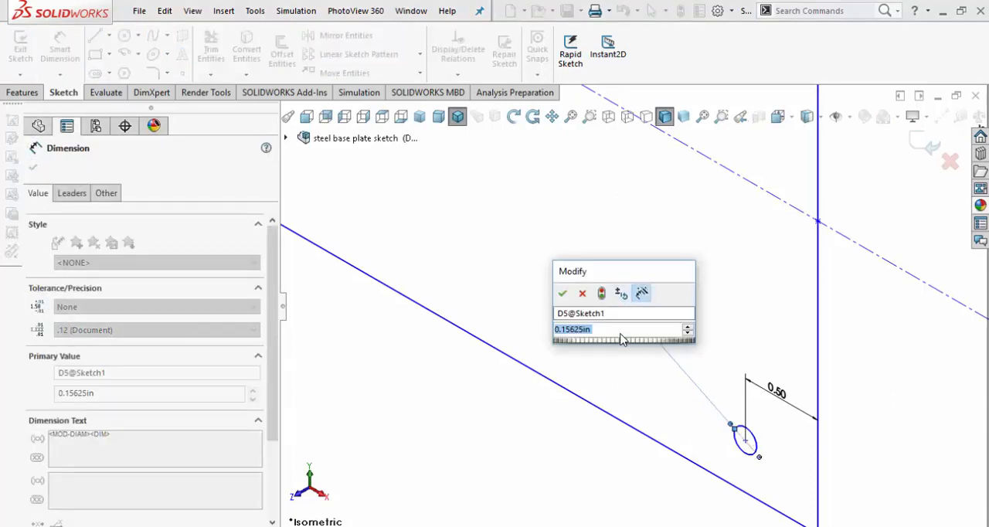
pyautogui.write('.1875')
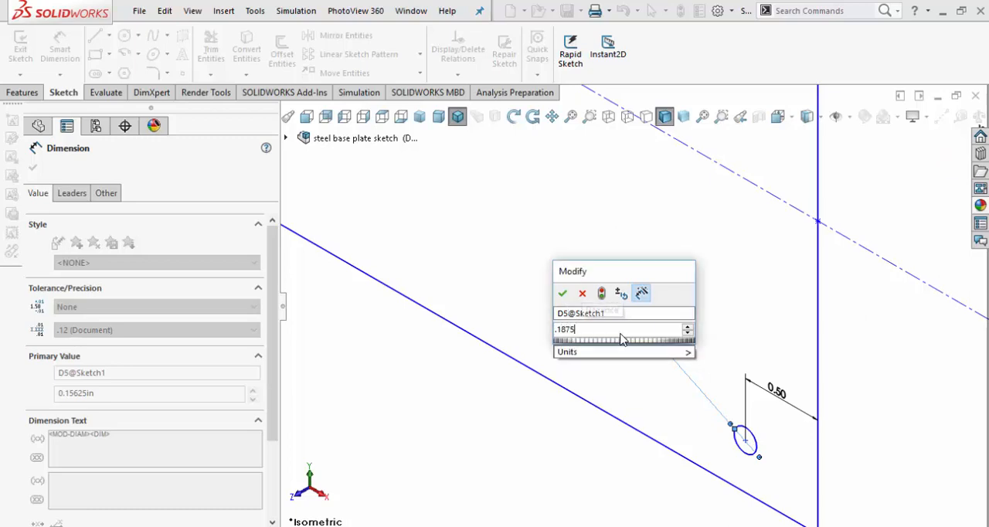
pyautogui.press('Return')
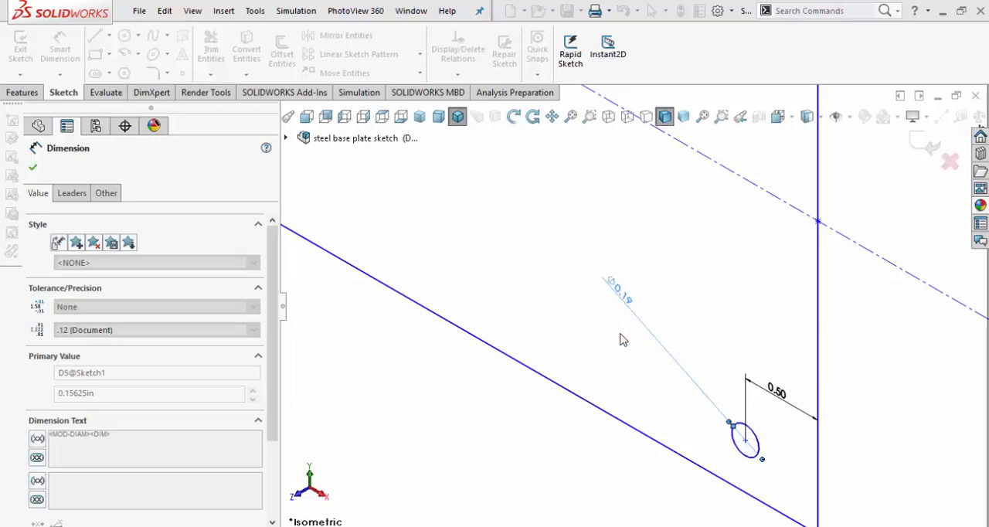
# Set the diameter of the hole at the opposite lower corner, beside the 0.31 offsets, to .1875 in.
pyautogui.scroll(7, 545, 305)
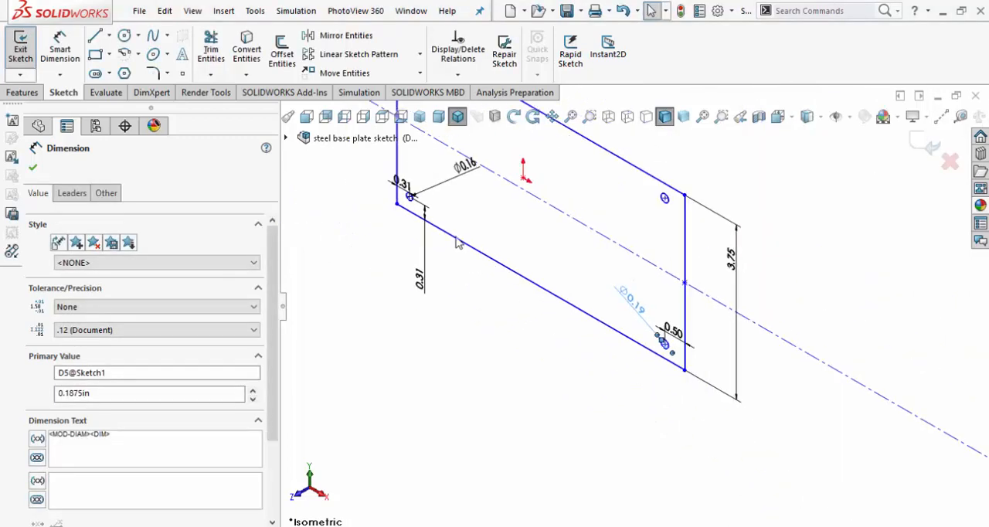
pyautogui.scroll(-3, 450, 209)
pyautogui.scroll(-1, 445, 211)
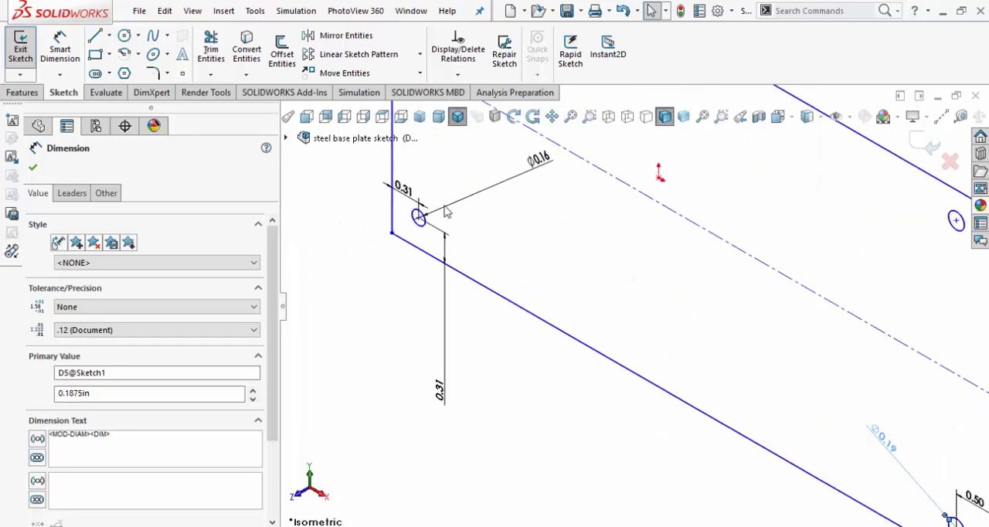
pyautogui.scroll(-2, 464, 208)
pyautogui.doubleClick(619, 162)
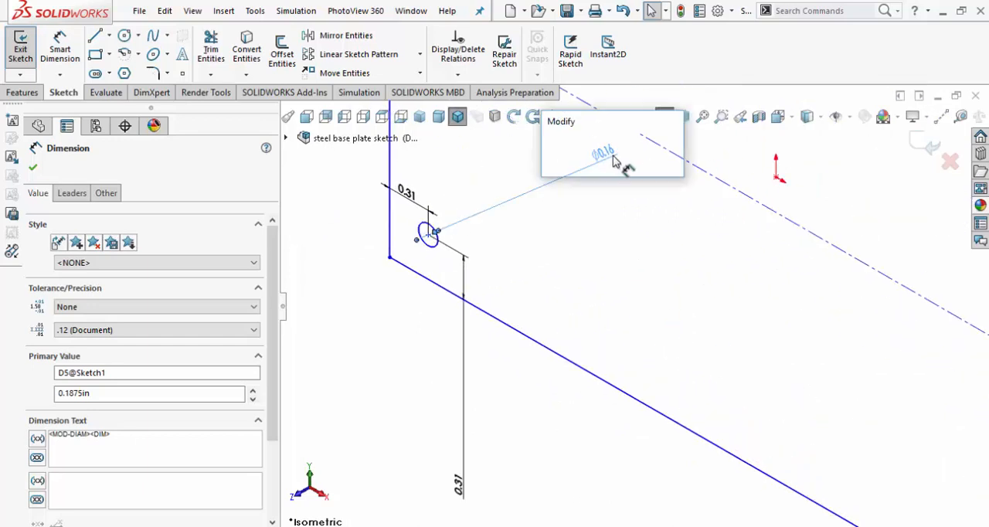
pyautogui.press('Return')
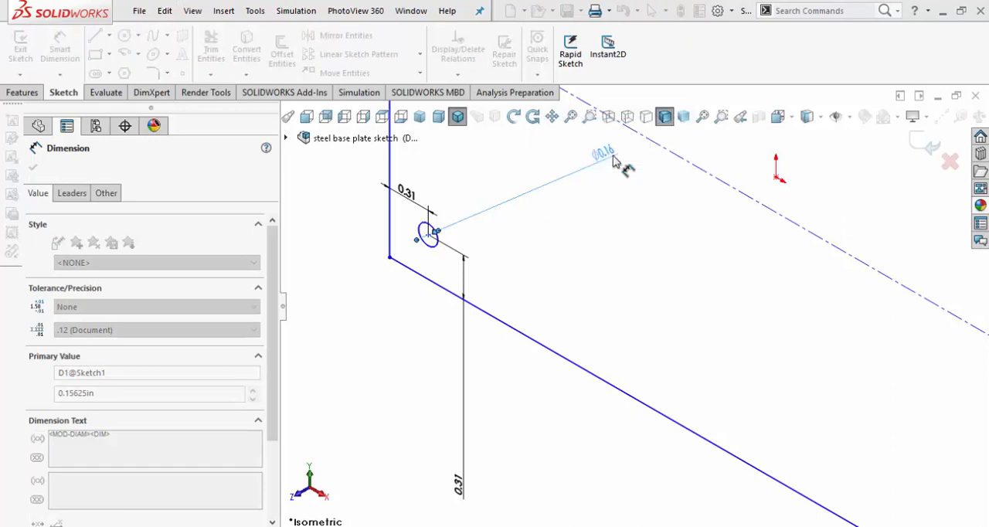
pyautogui.doubleClick(606, 159)
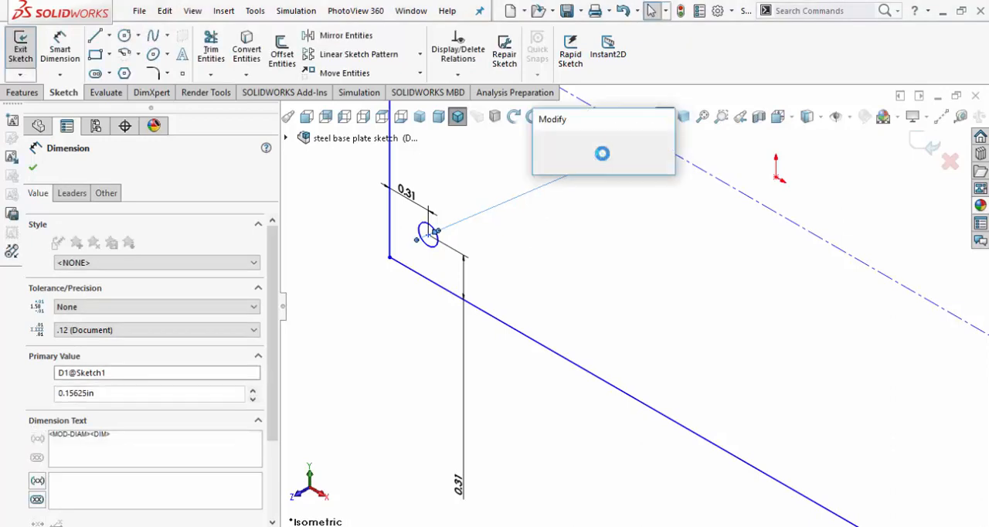
pyautogui.write('.1875')
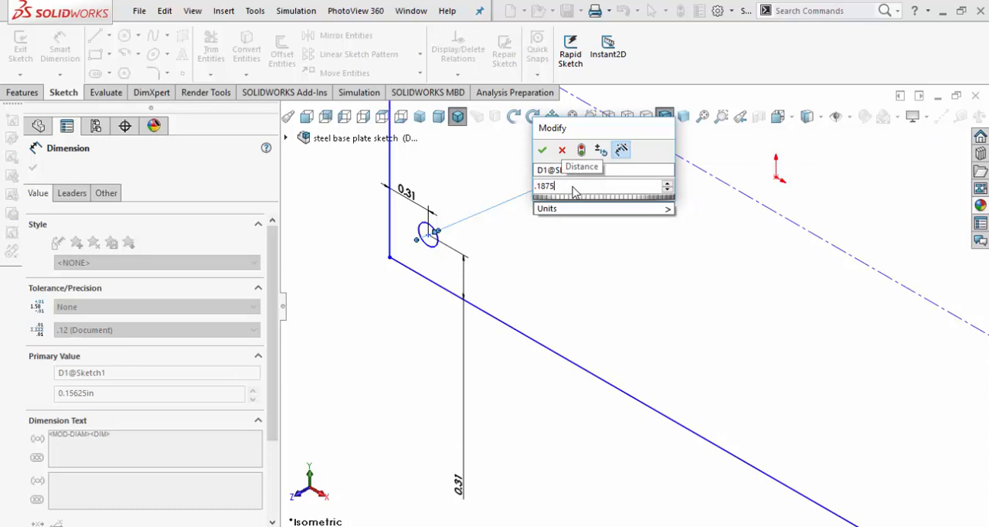
pyautogui.press('Return')
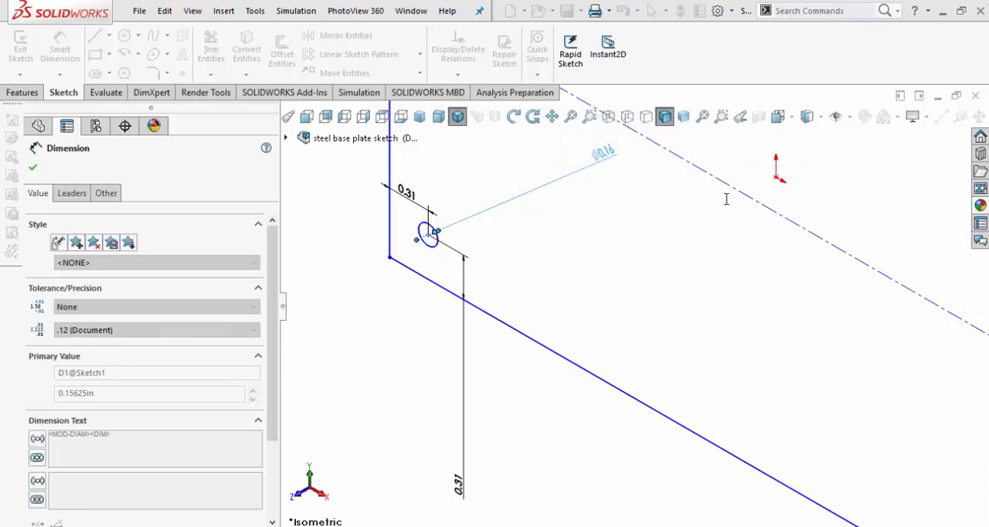
pyautogui.scroll(5, 738, 174)
pyautogui.scroll(-1, 818, 275)
pyautogui.scroll(-2, 818, 275)
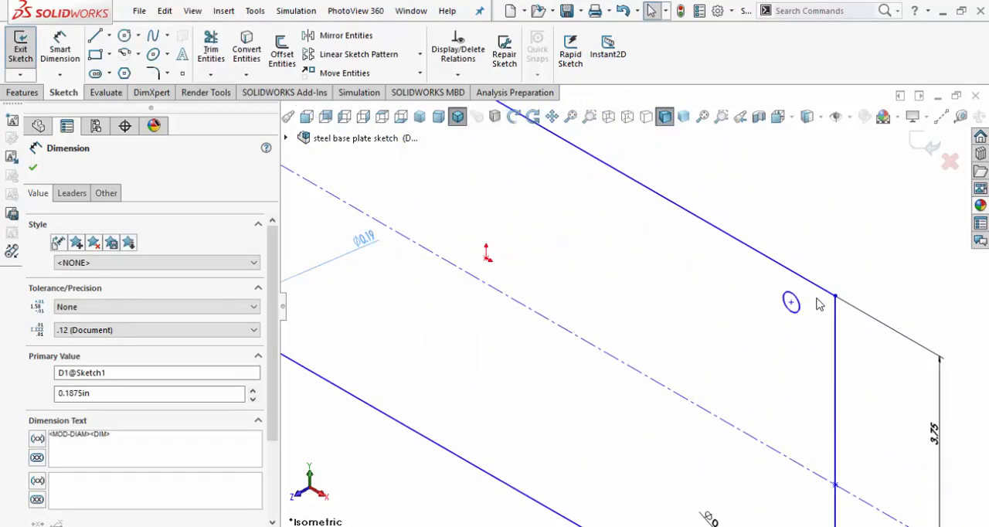
pyautogui.click(32, 167)
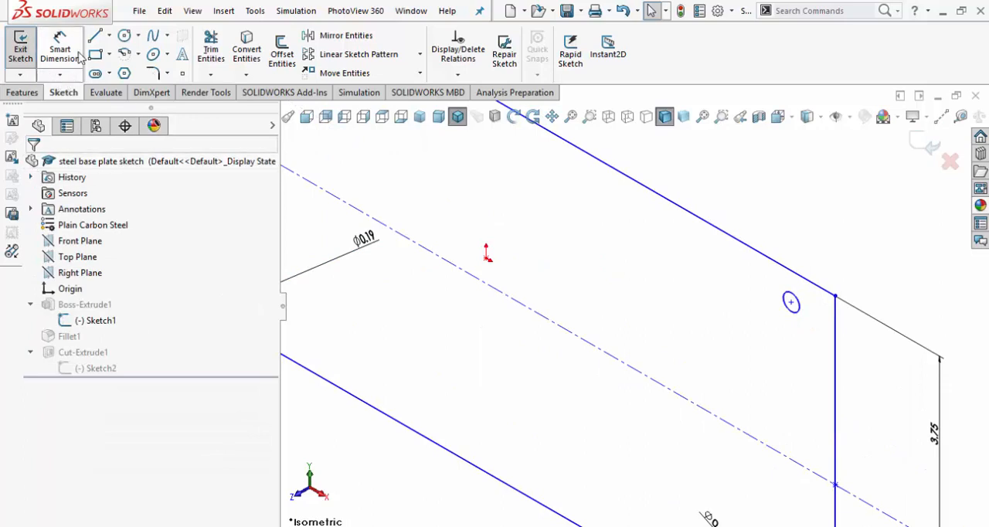
# Measure the diameter of the undimensioned hole circle near the sketch's upper corner, above the centerline.
pyautogui.click(960, 115)
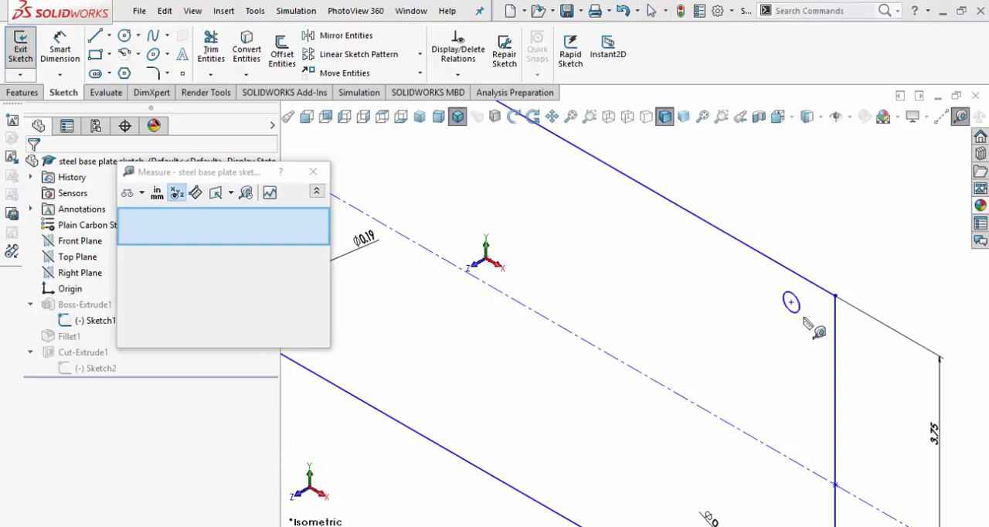
pyautogui.click(804, 319)
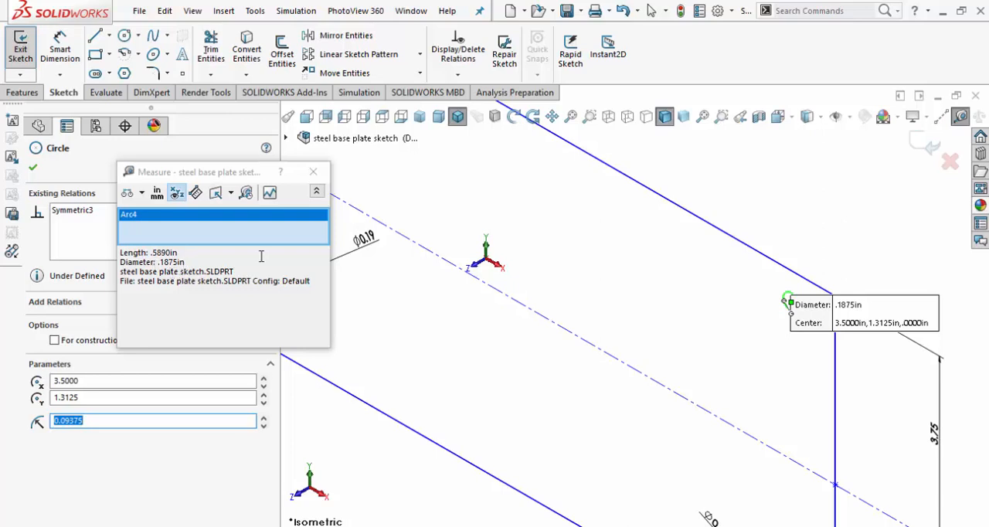
pyautogui.click(313, 172)
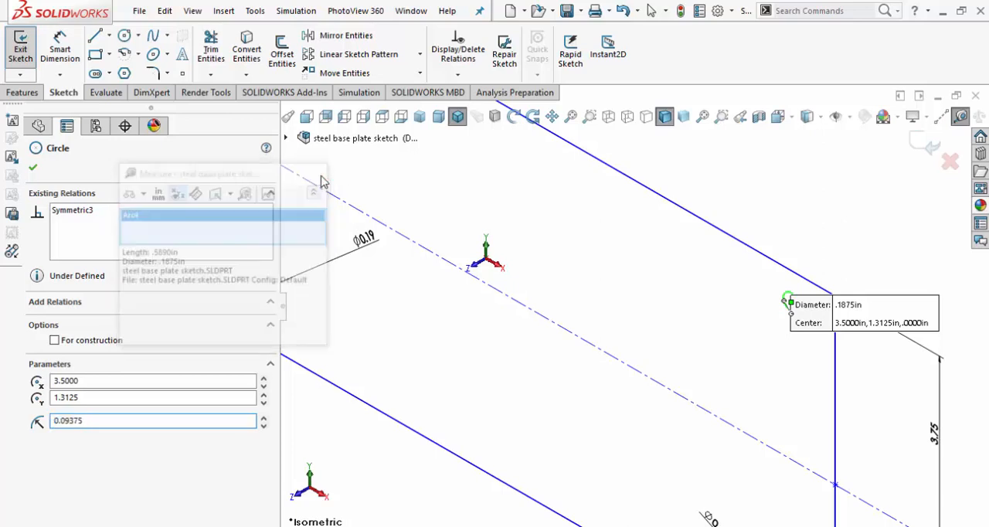
pyautogui.click(32, 167)
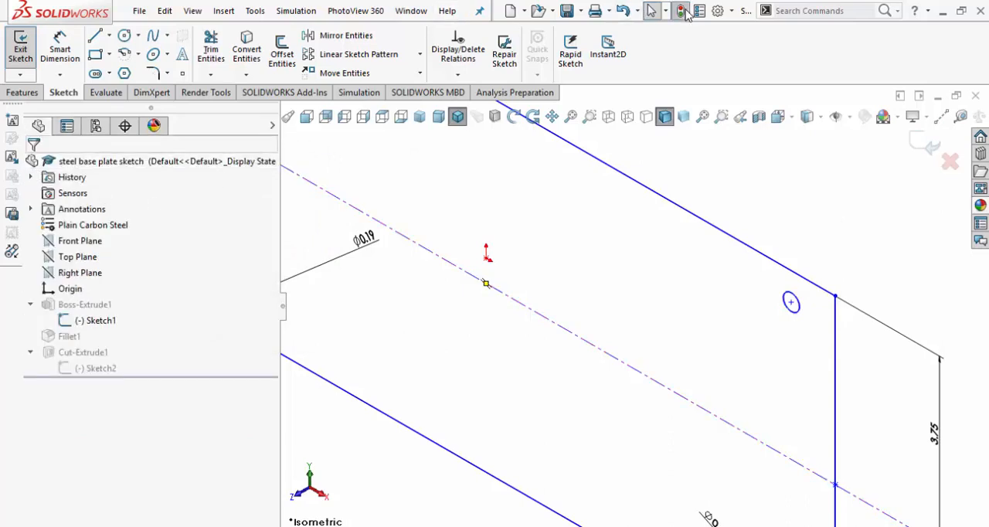
# Rebuild and save the steel base plate part with its changed hole sketch, and return to the bookend assembly.
pyautogui.click(566, 11)
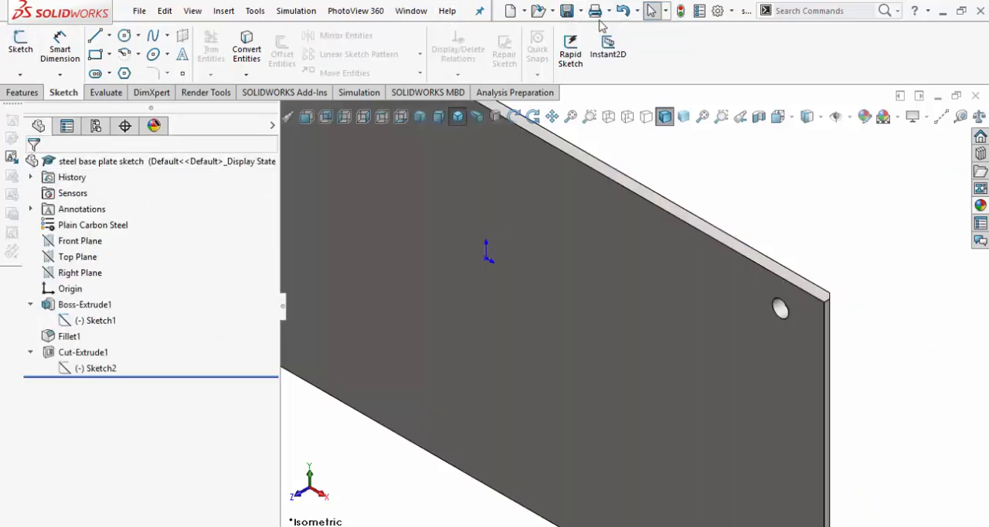
pyautogui.click(569, 13)
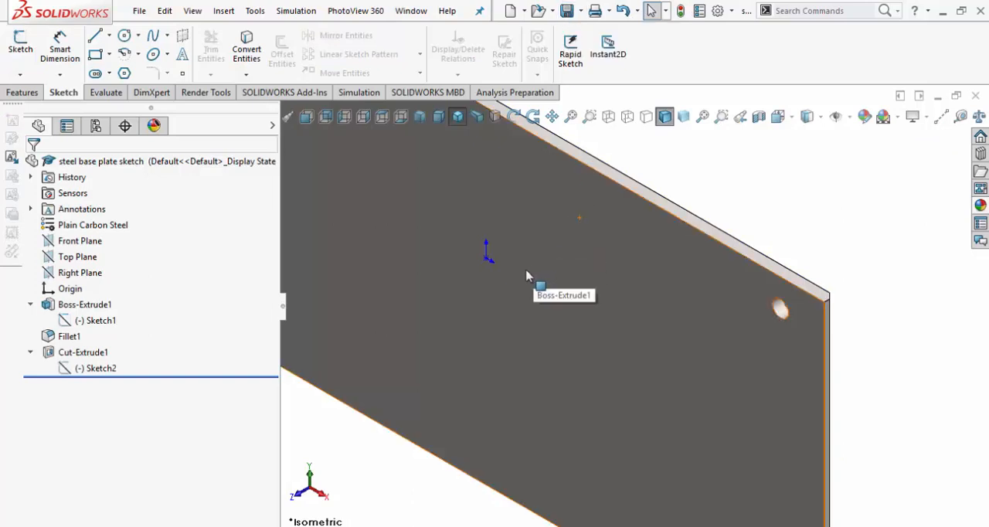
pyautogui.press('f')
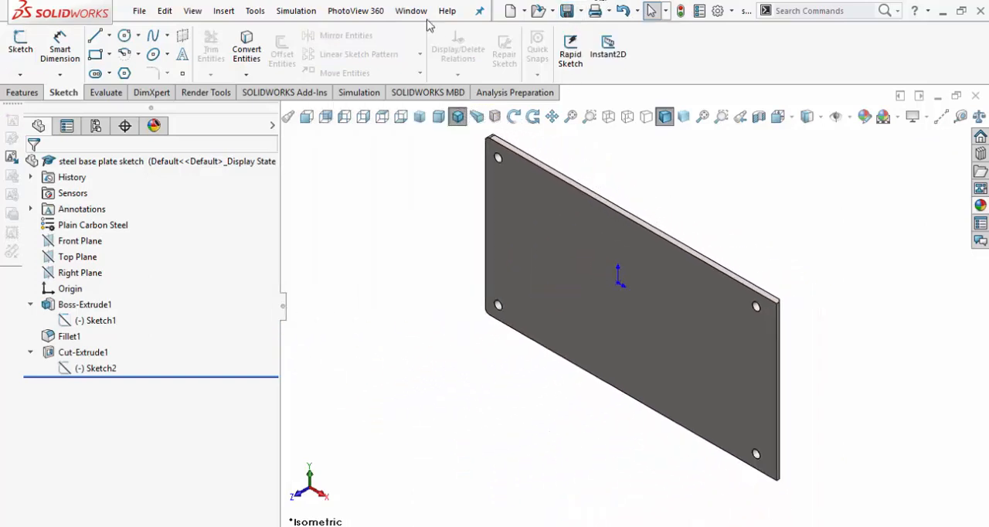
pyautogui.click(425, 18)
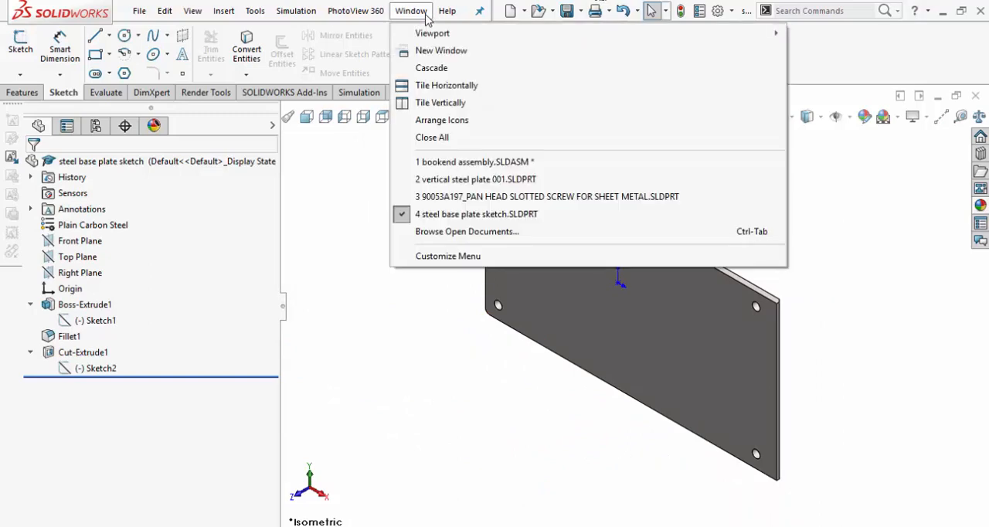
pyautogui.click(446, 163)
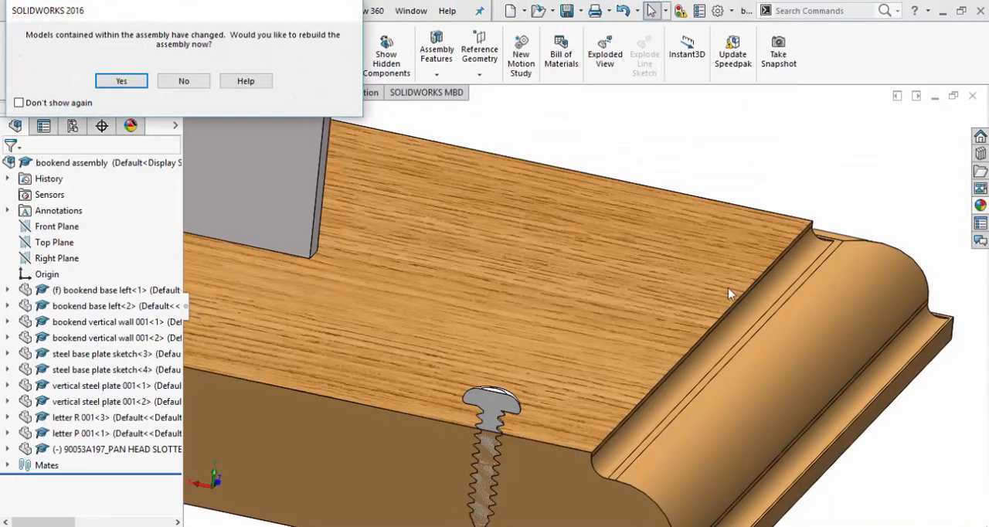
# Rebuild the bookend assembly with the changed plate and view the plate's cut face beside the screw straight on.
pyautogui.click(132, 80)
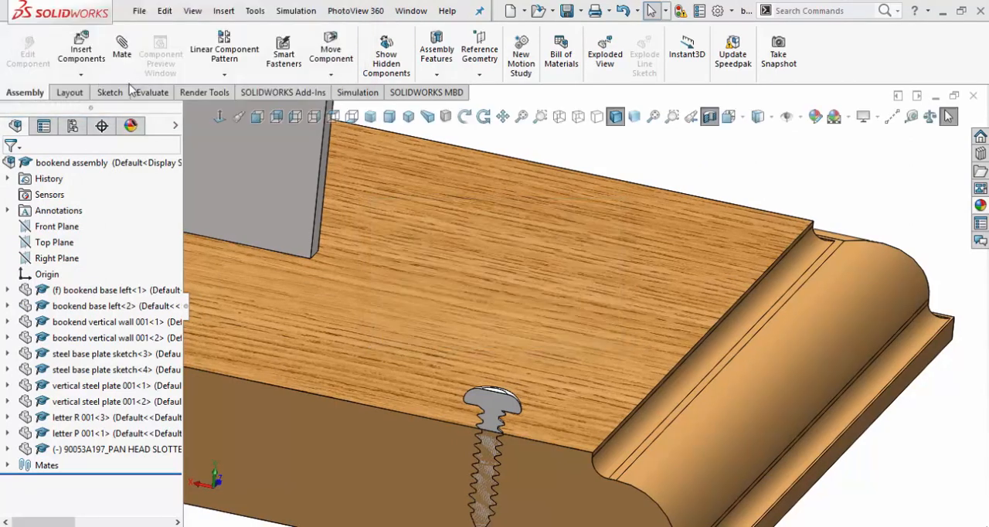
pyautogui.scroll(-5, 525, 410)
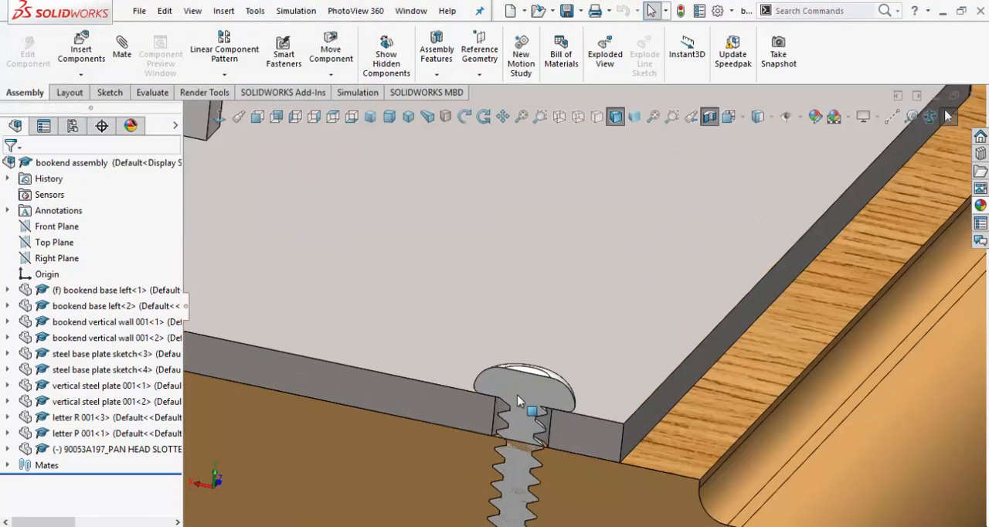
pyautogui.click(469, 415)
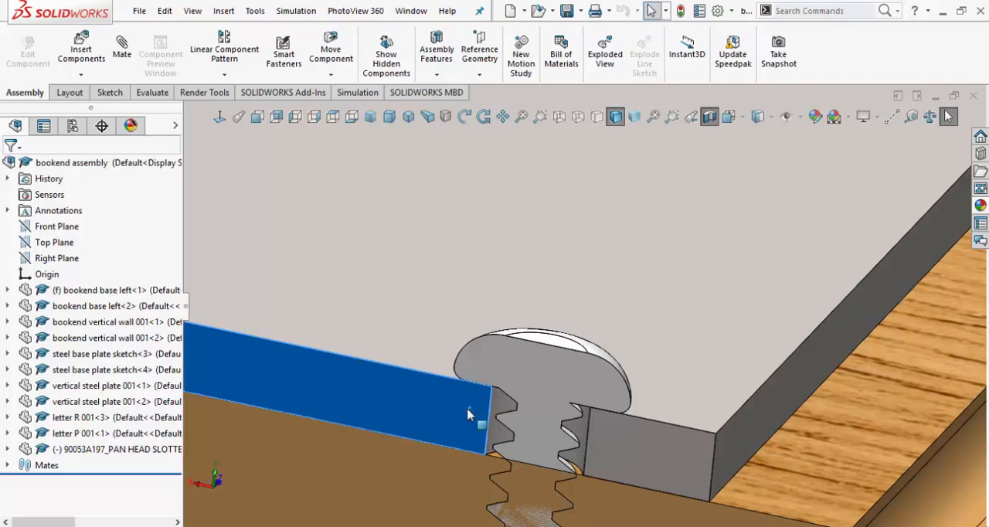
pyautogui.rightClick(469, 415)
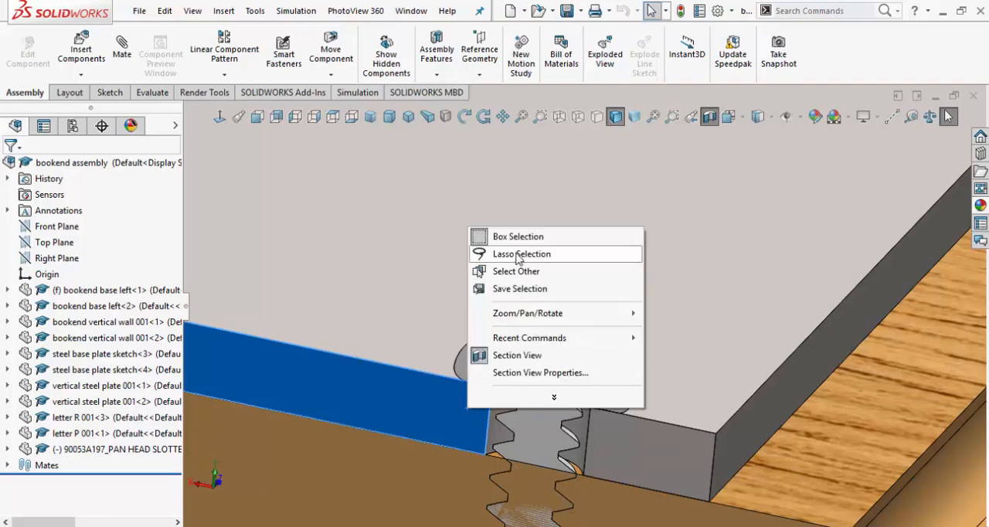
pyautogui.click(221, 119)
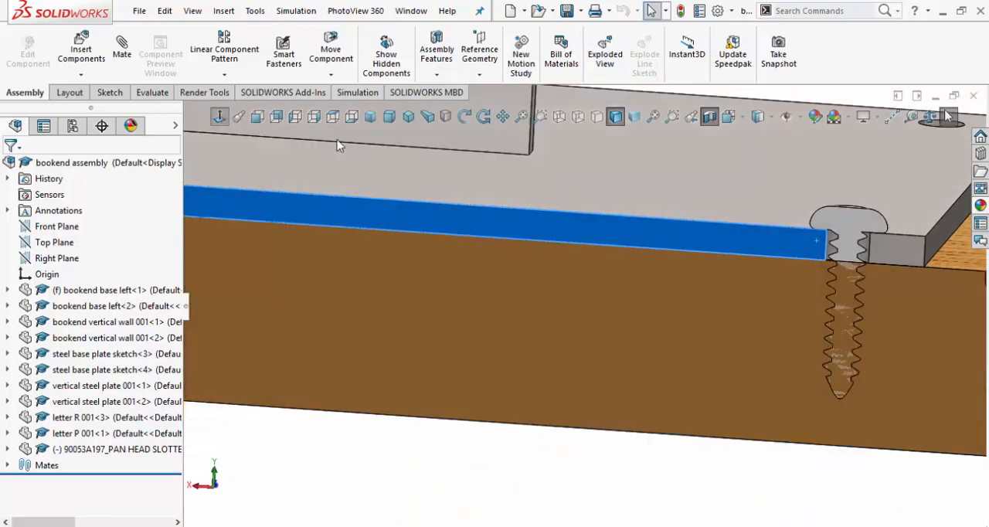
# Examine in the section view how the screw's head and threads fit the steel plate's hole and the wooden base.
pyautogui.scroll(-8, 832, 347)
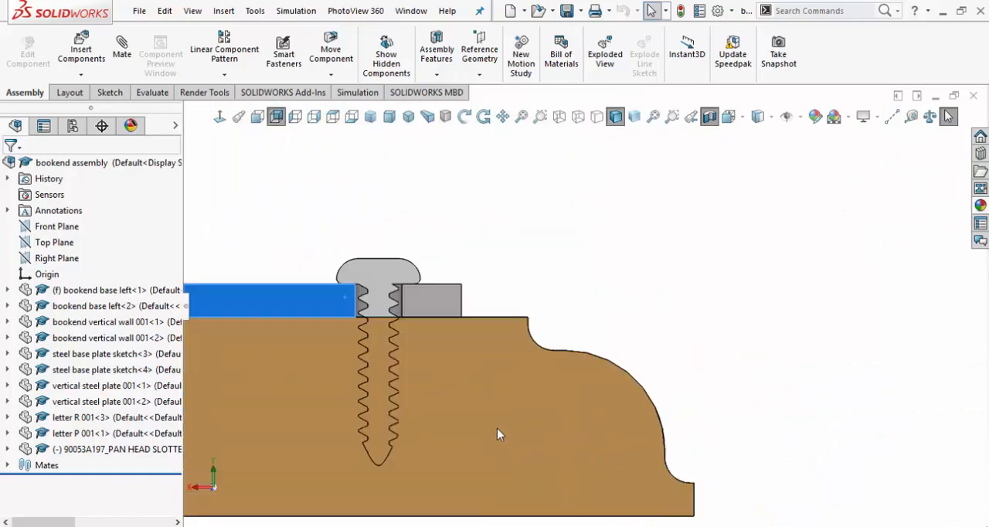
pyautogui.scroll(-3, 497, 428)
pyautogui.scroll(3, 376, 241)
pyautogui.scroll(-1, 378, 236)
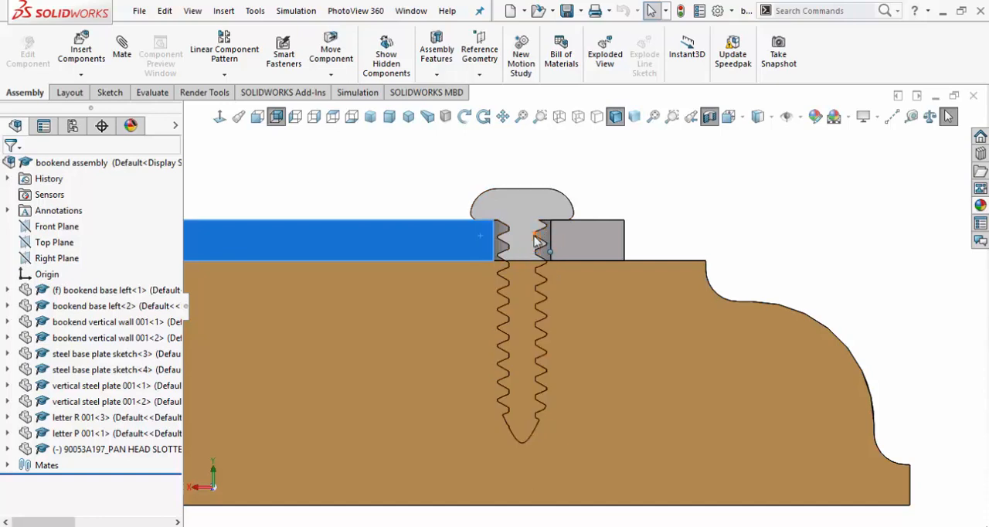
pyautogui.scroll(3, 539, 334)
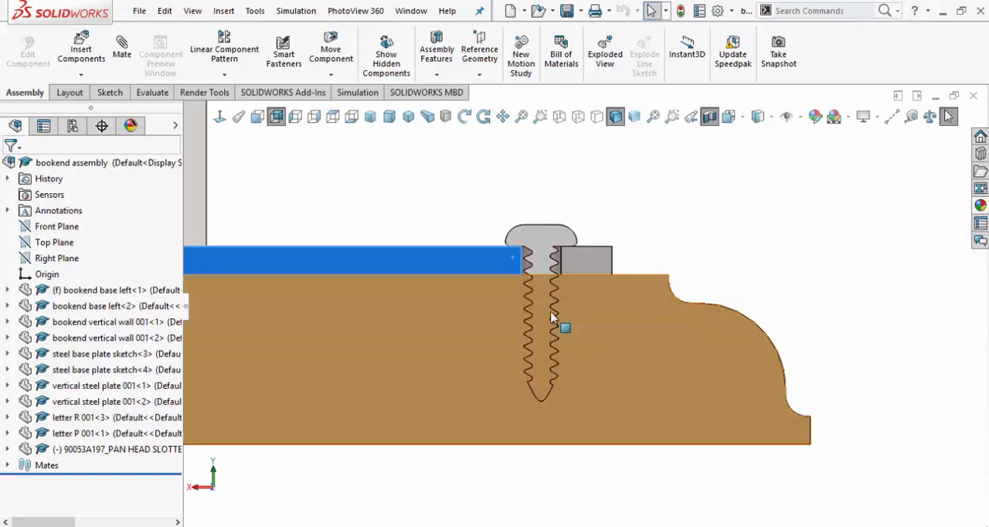
pyautogui.scroll(3, 555, 283)
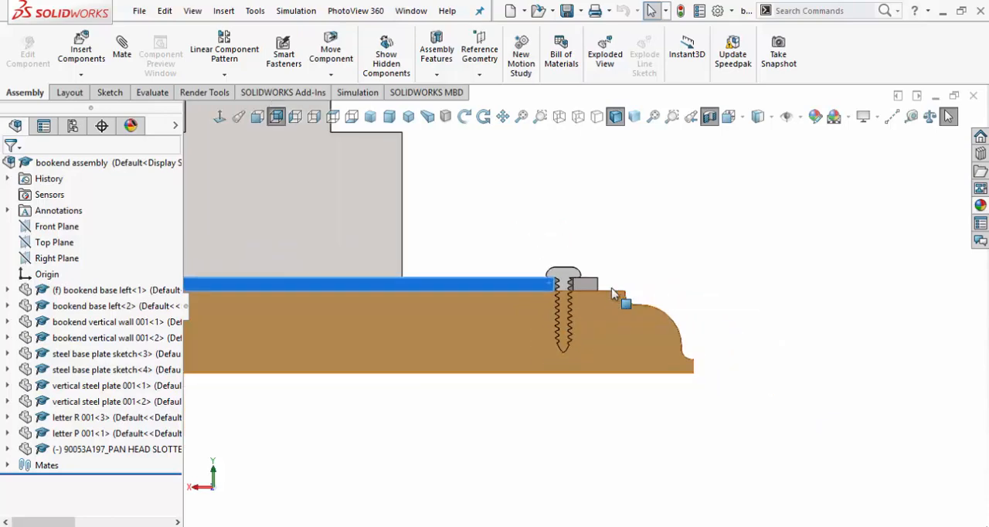
# Turn off the section view so the complete bookend assembly is displayed uncut.
pyautogui.moveTo(563, 282); pyautogui.dragTo(579, 345, button='middle')
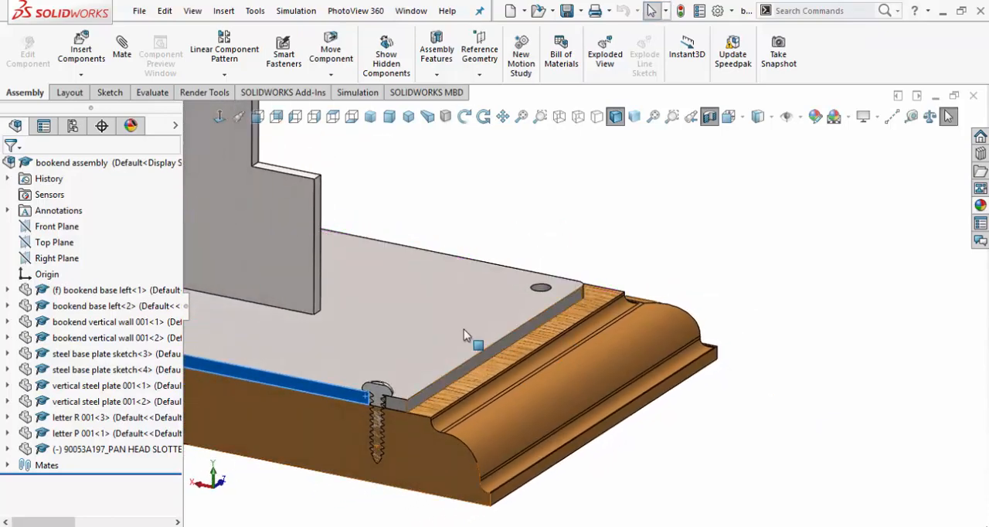
pyautogui.scroll(4, 463, 329)
pyautogui.scroll(-1, 462, 328)
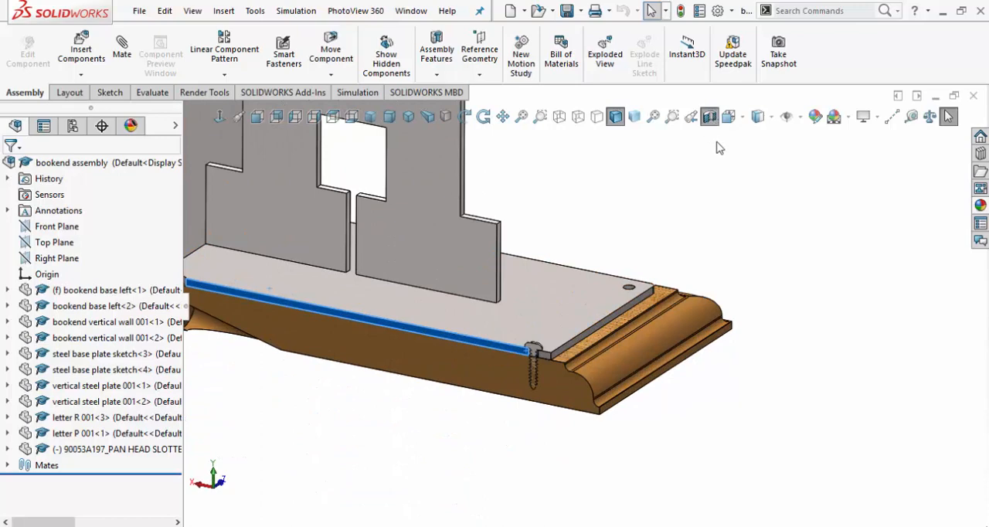
pyautogui.click(710, 116)
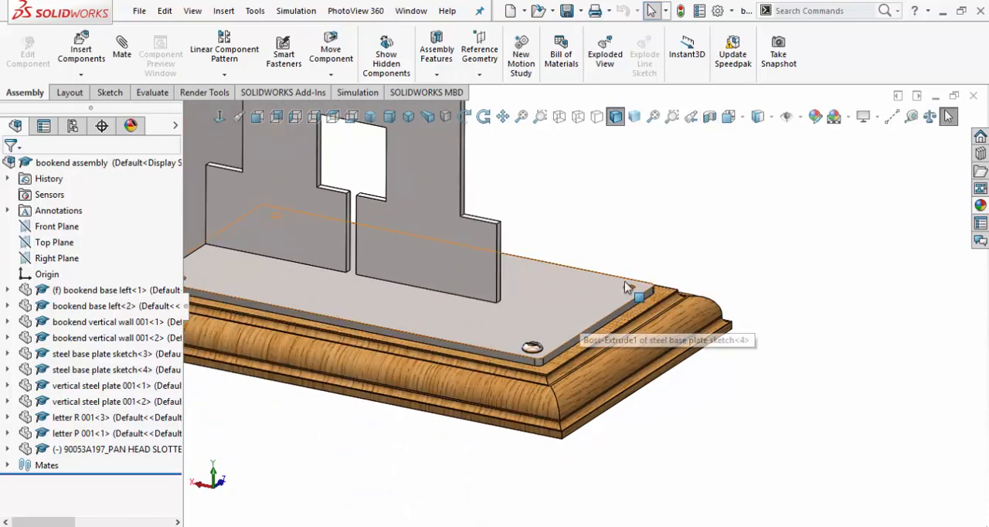
pyautogui.scroll(3, 414, 225)
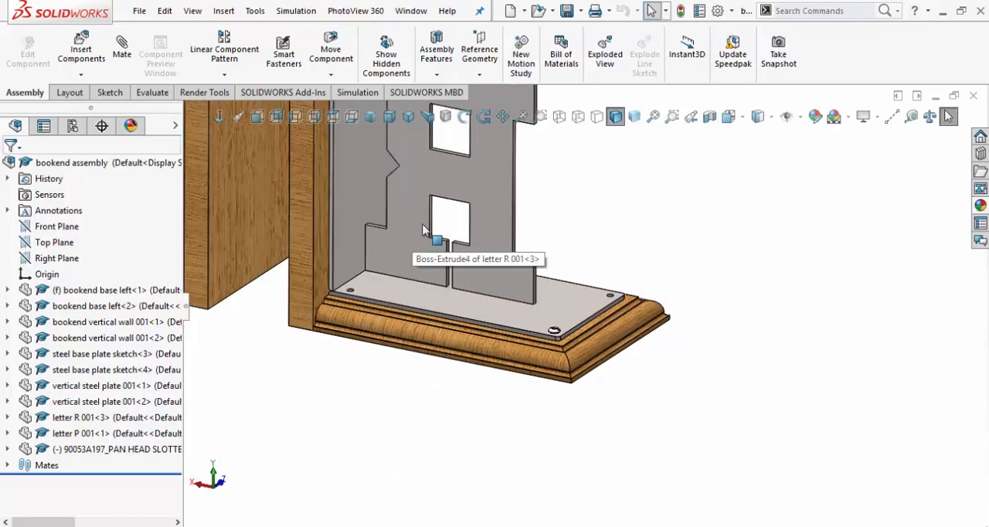
pyautogui.scroll(4, 430, 213)
pyautogui.scroll(-2, 431, 194)
pyautogui.scroll(-3, 630, 300)
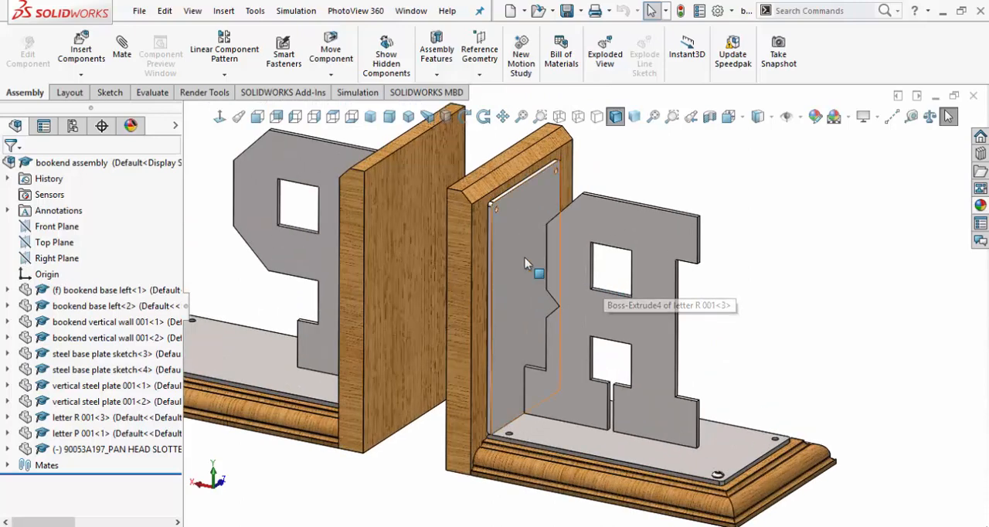